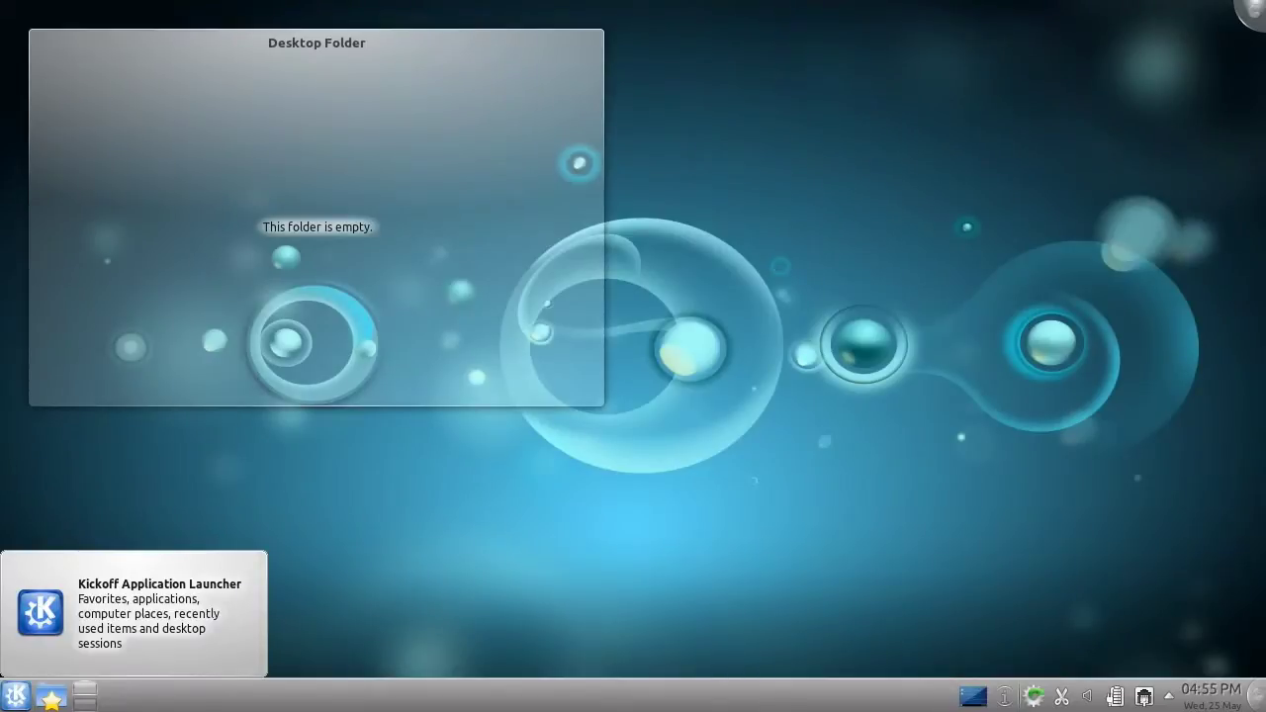
Step: Add the Popup Notes (KNotes) application from the Utilities category to the launcher's favorites
{"action": "left_click", "coordinate": [16, 696]}
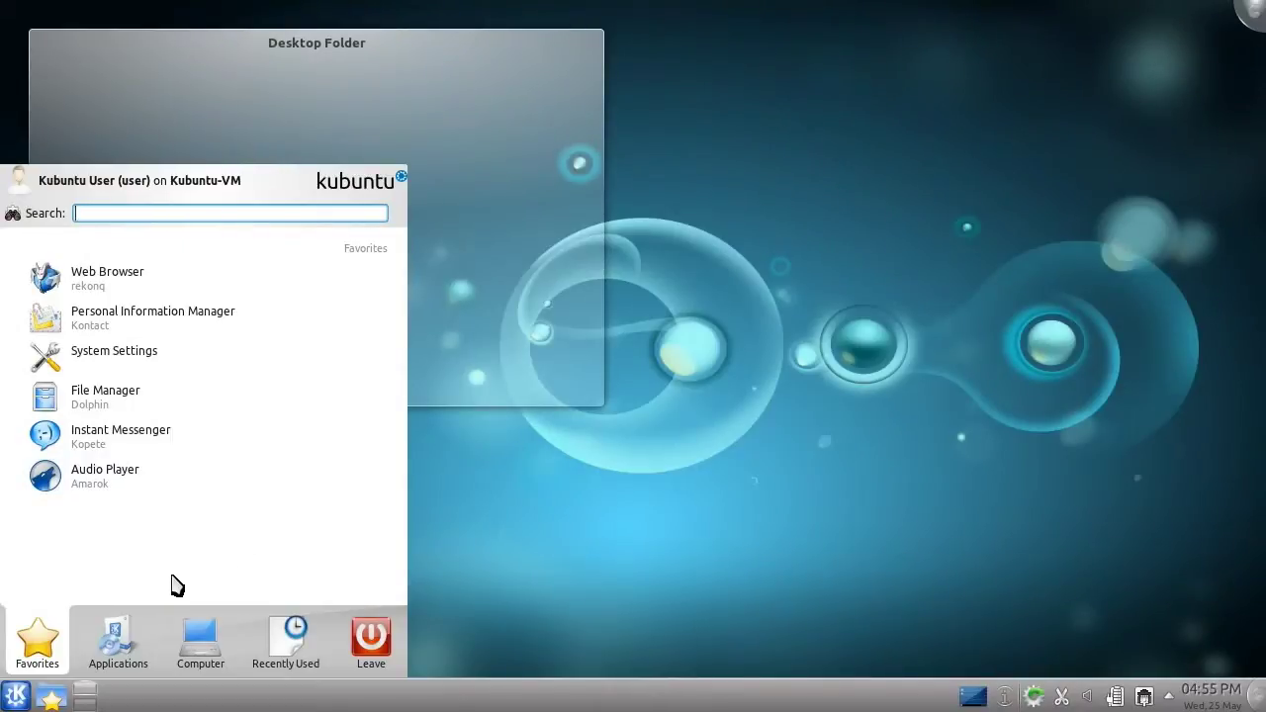
{"action": "left_click", "coordinate": [118, 643]}
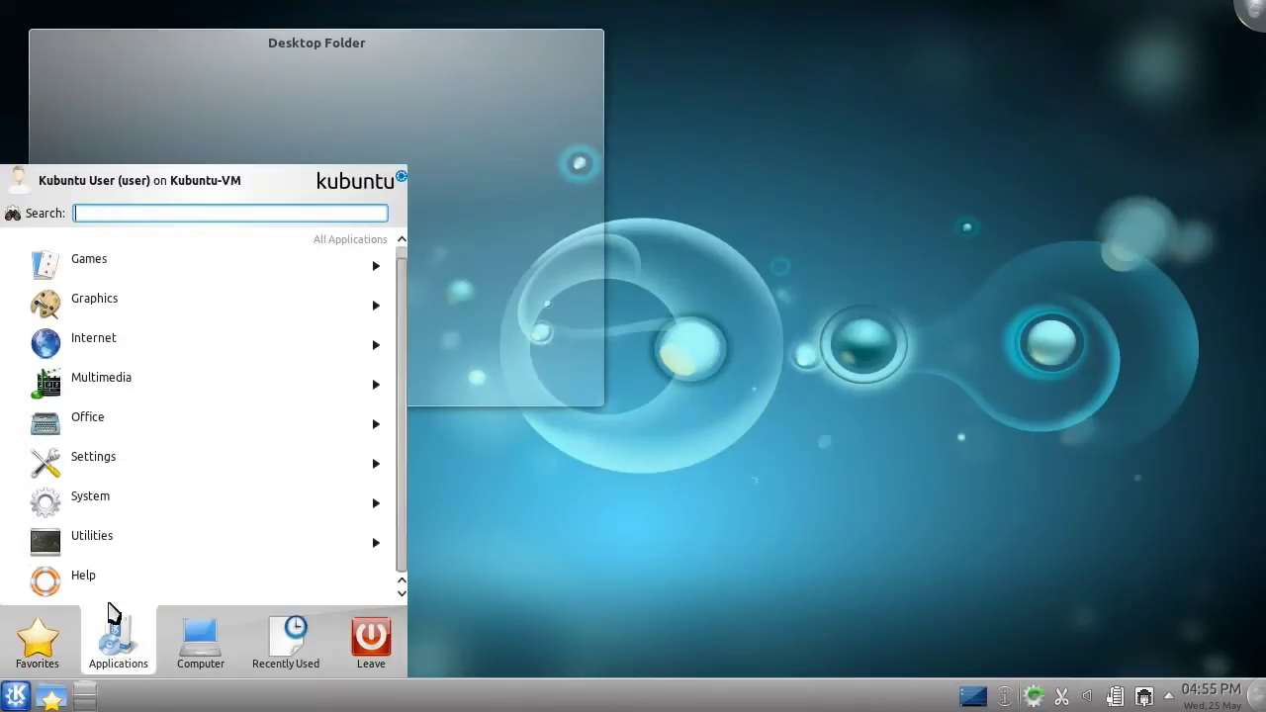
{"action": "left_click", "coordinate": [92, 547]}
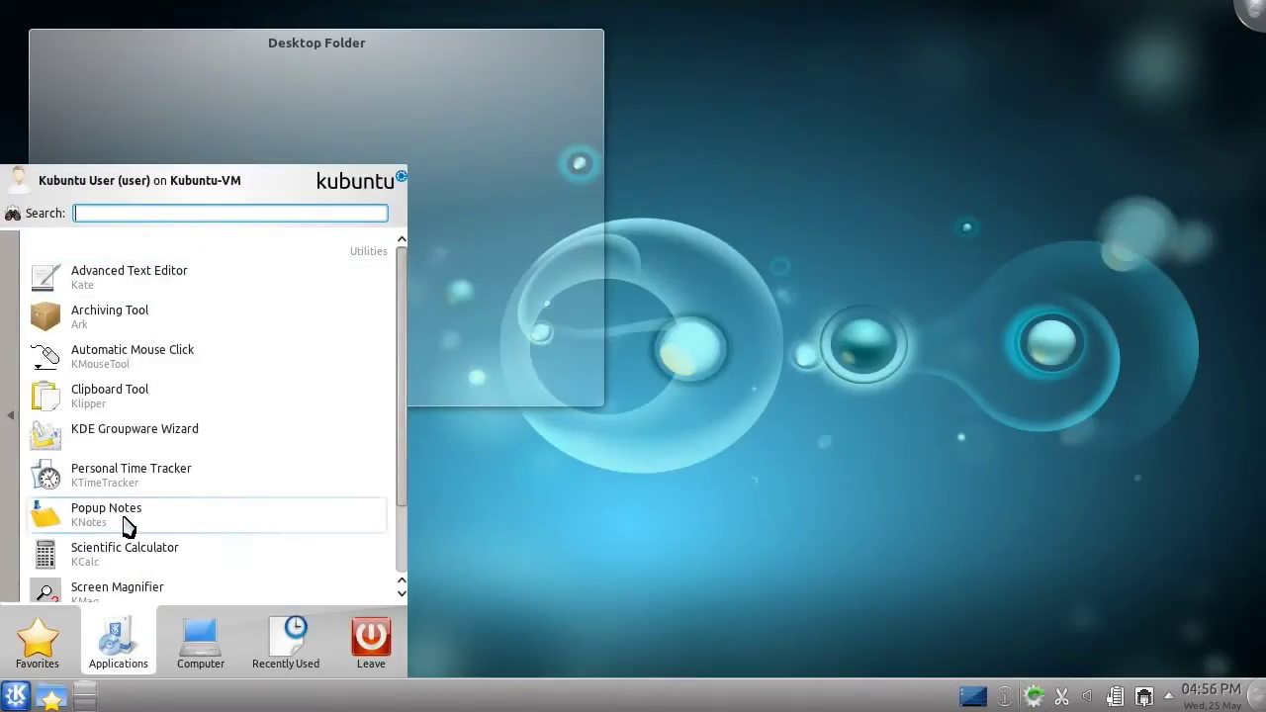
{"action": "right_click", "coordinate": [124, 521]}
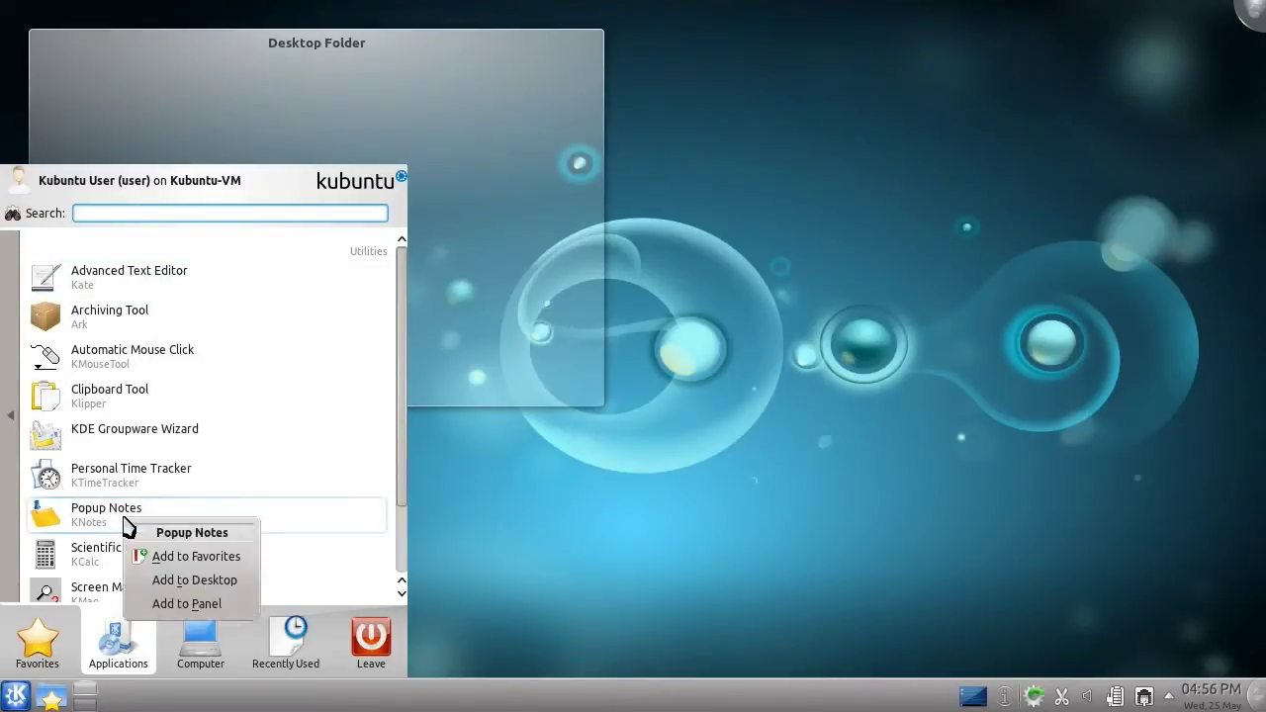
{"action": "left_click", "coordinate": [190, 562]}
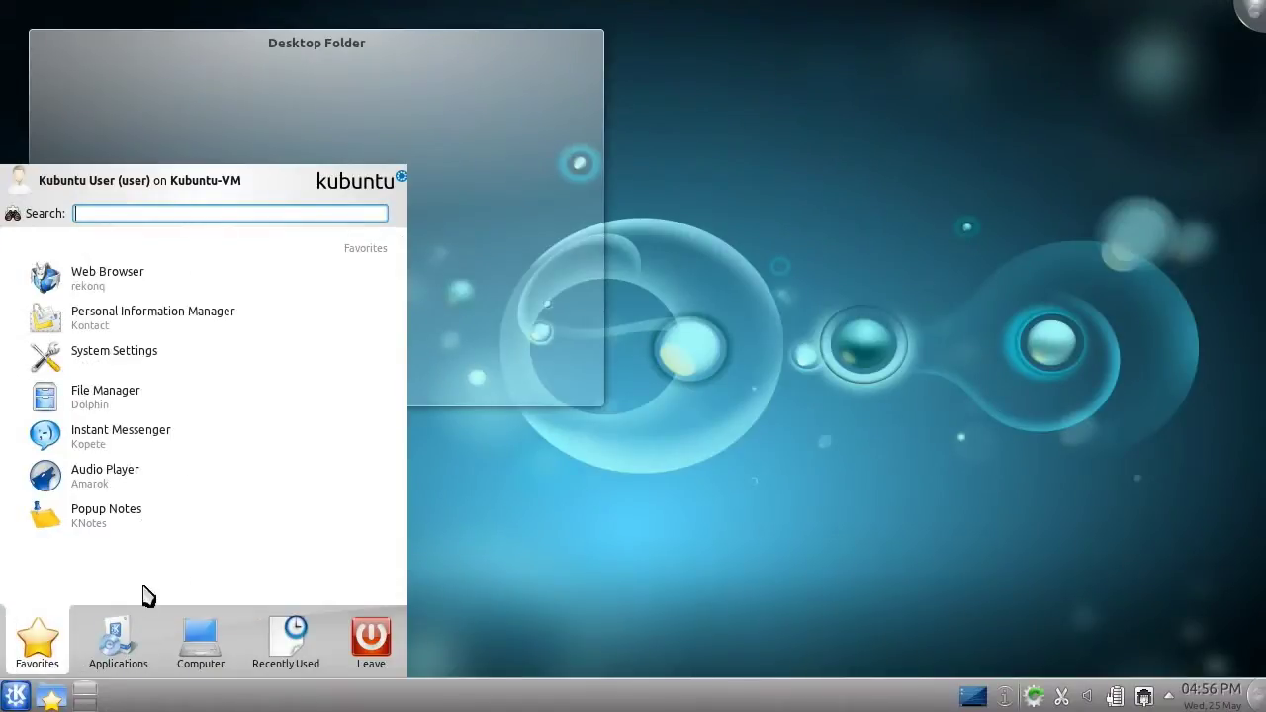
Step: Look through the launcher's Internet, Office, Multimedia and System application categories to see which programs each one offers
{"action": "left_click", "coordinate": [126, 623]}
{"action": "left_click", "coordinate": [10, 565]}
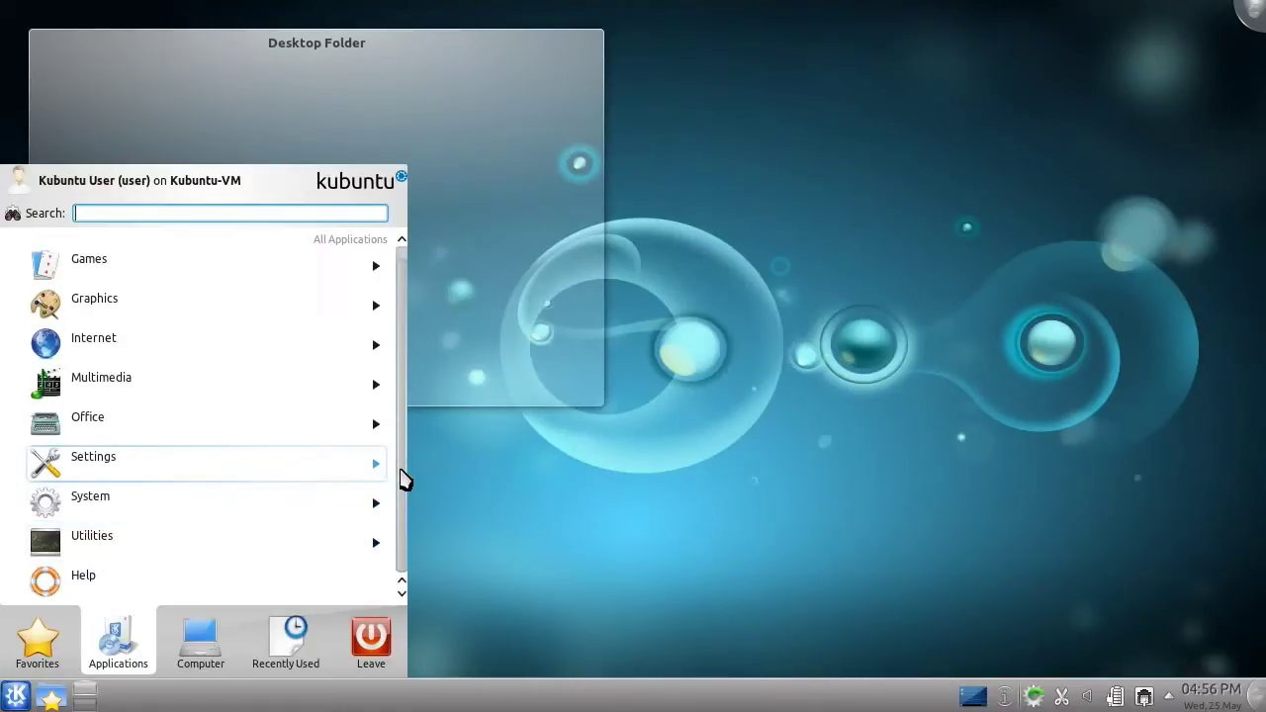
{"action": "scroll", "coordinate": [404, 480], "scroll_direction": "up", "scroll_amount": 1}
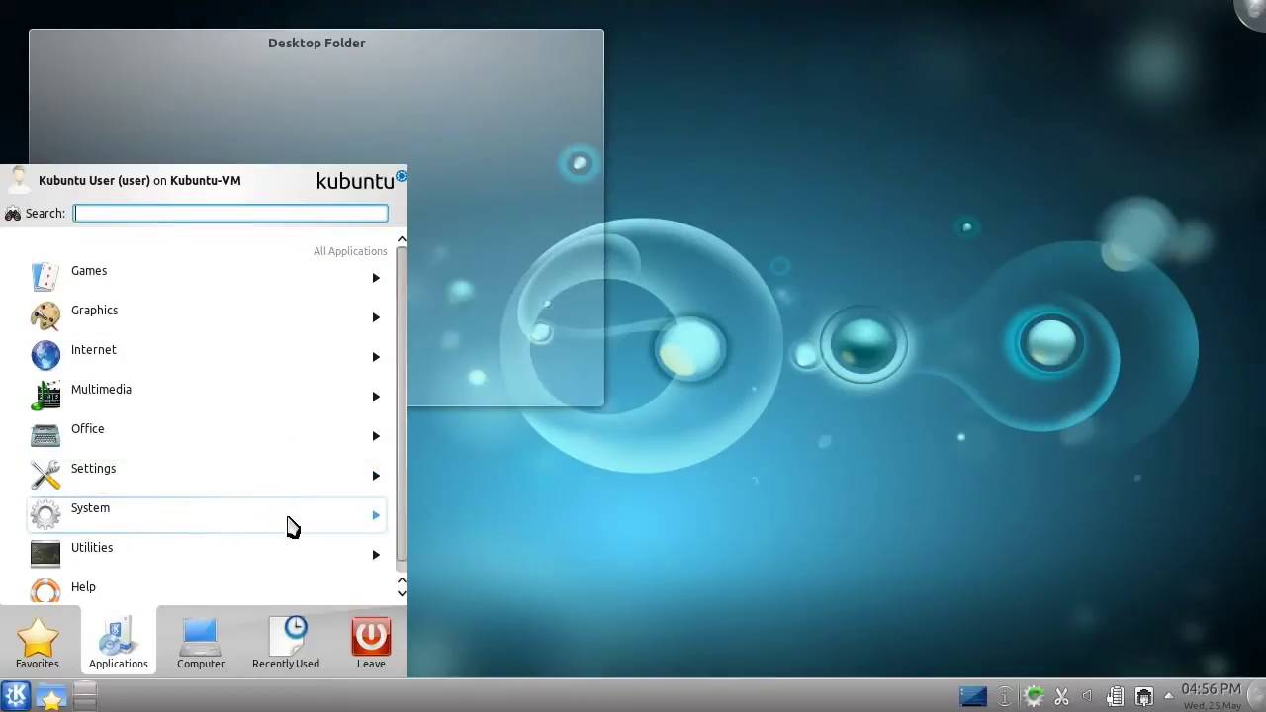
{"action": "left_click", "coordinate": [255, 359]}
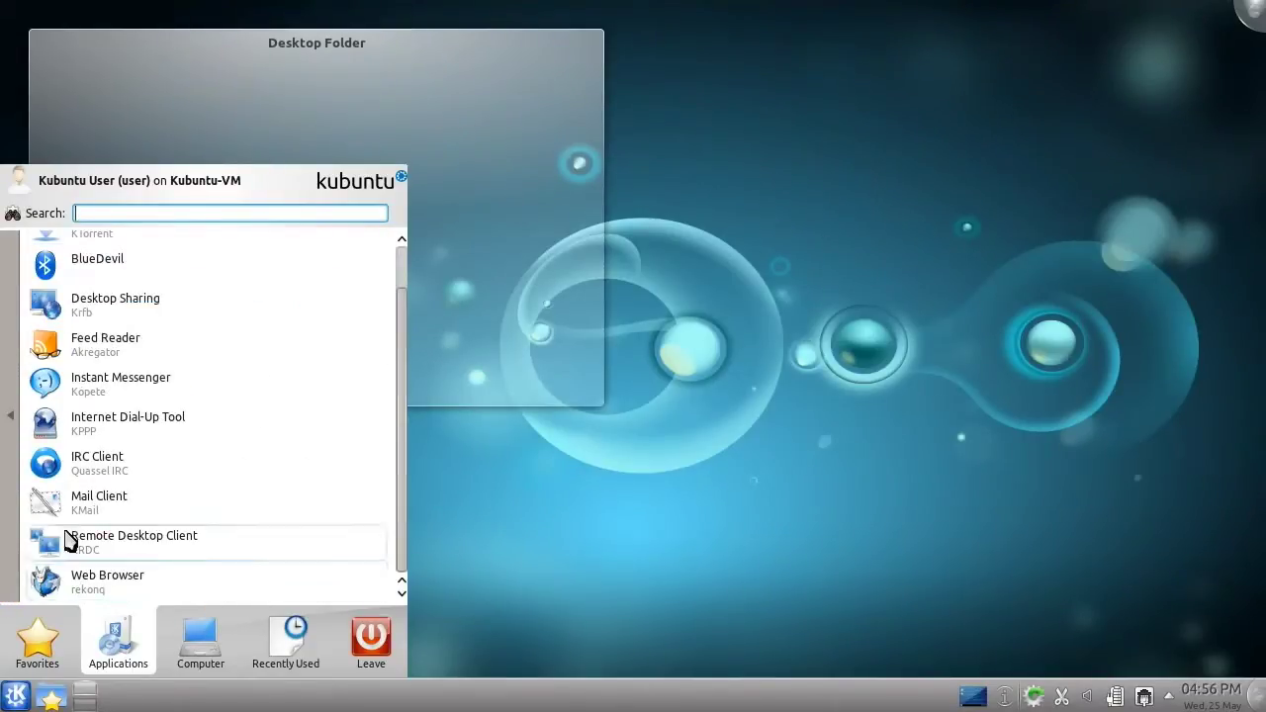
{"action": "left_click", "coordinate": [14, 505]}
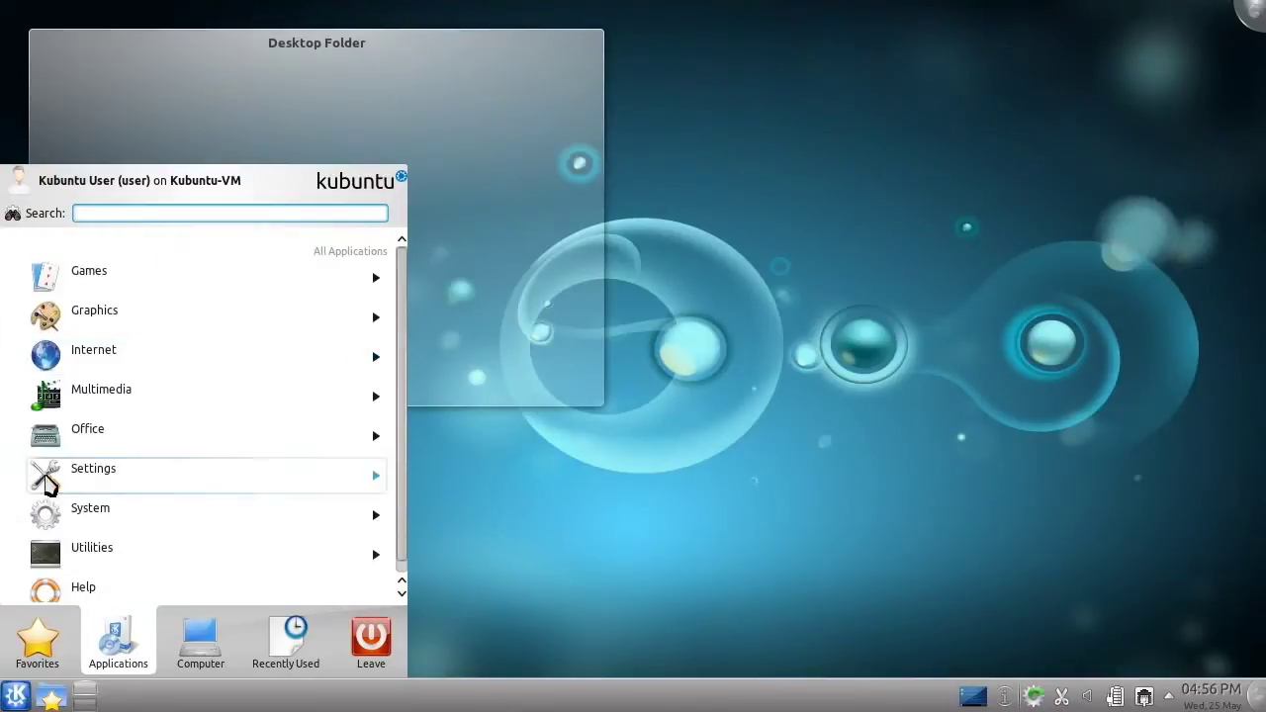
{"action": "left_click", "coordinate": [90, 442]}
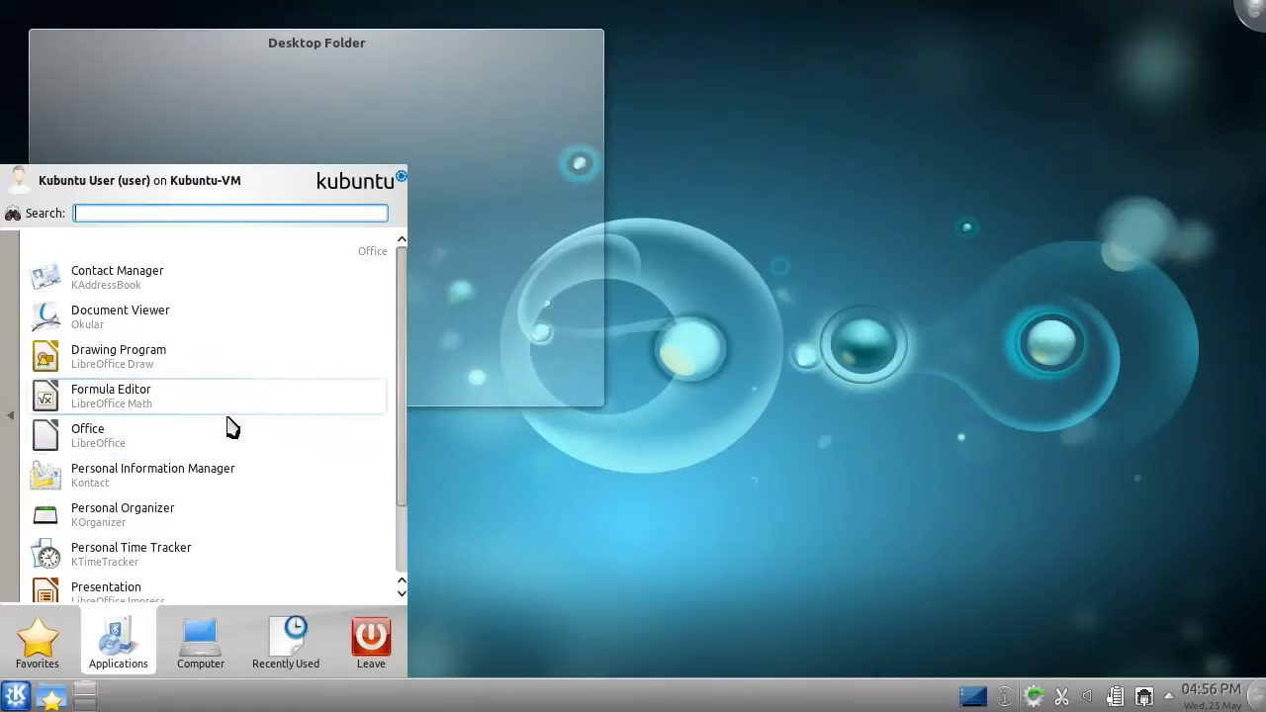
{"action": "left_click", "coordinate": [10, 476]}
{"action": "left_click", "coordinate": [109, 401]}
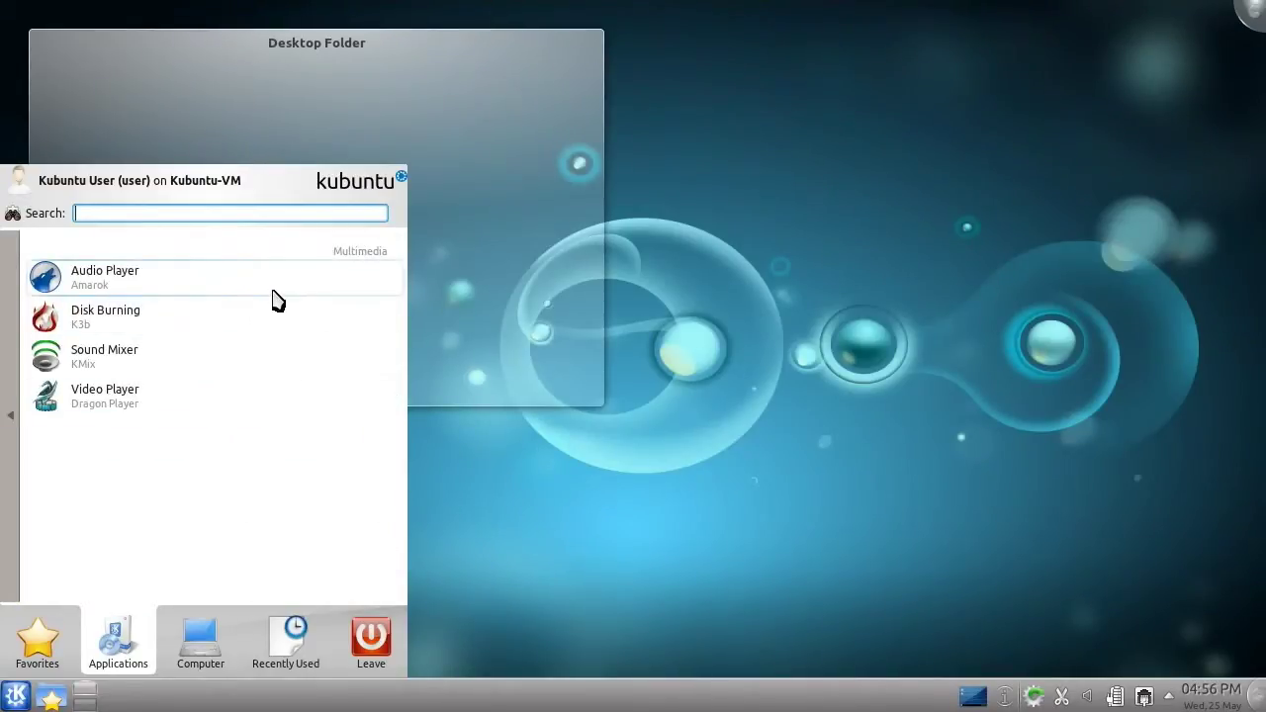
{"action": "left_click", "coordinate": [14, 463]}
{"action": "left_click", "coordinate": [84, 516]}
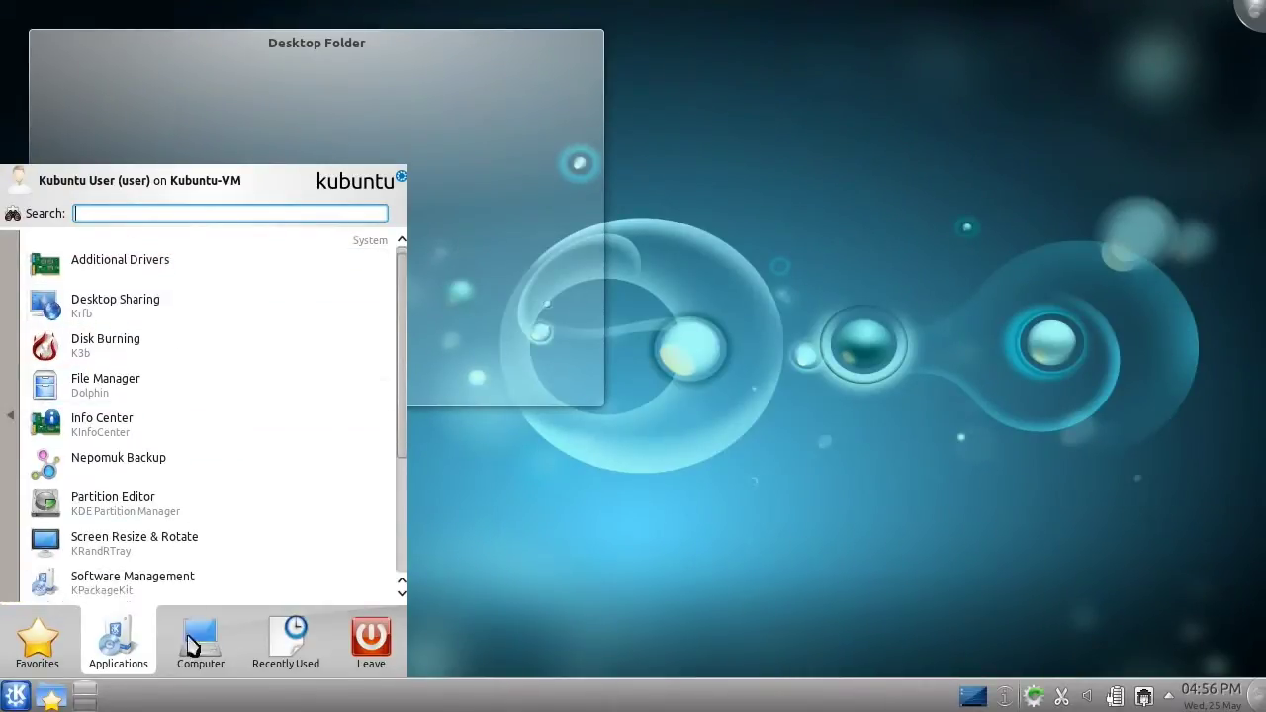
Step: Review the launcher's computer places, recently used applications and session-leaving options, closing the launcher when done
{"action": "left_click", "coordinate": [200, 648]}
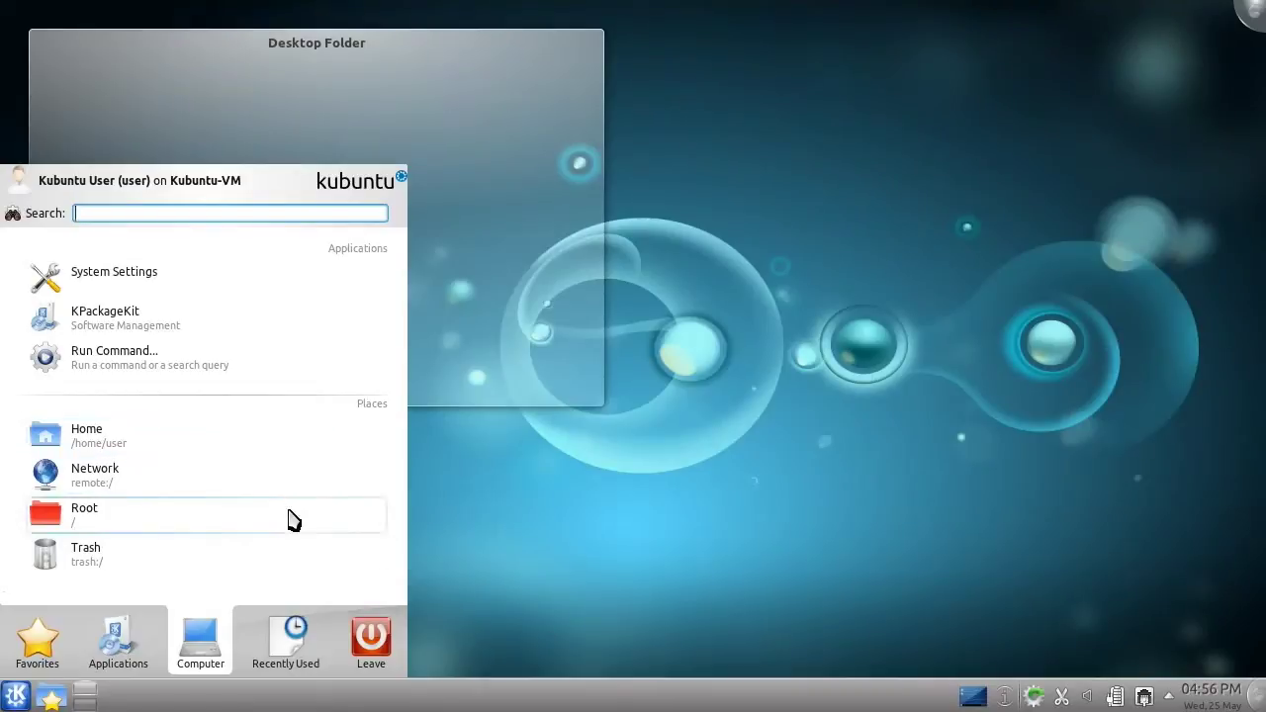
{"action": "left_click", "coordinate": [288, 650]}
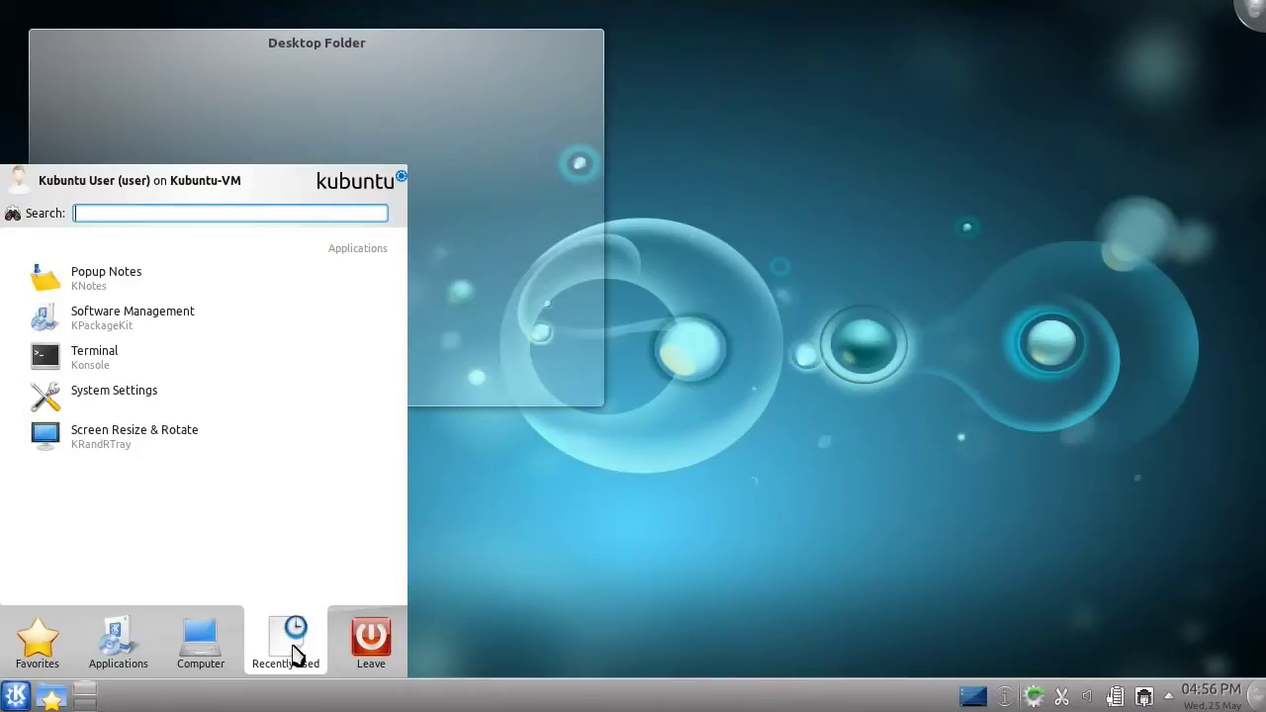
{"action": "mouse_move", "coordinate": [371, 653]}
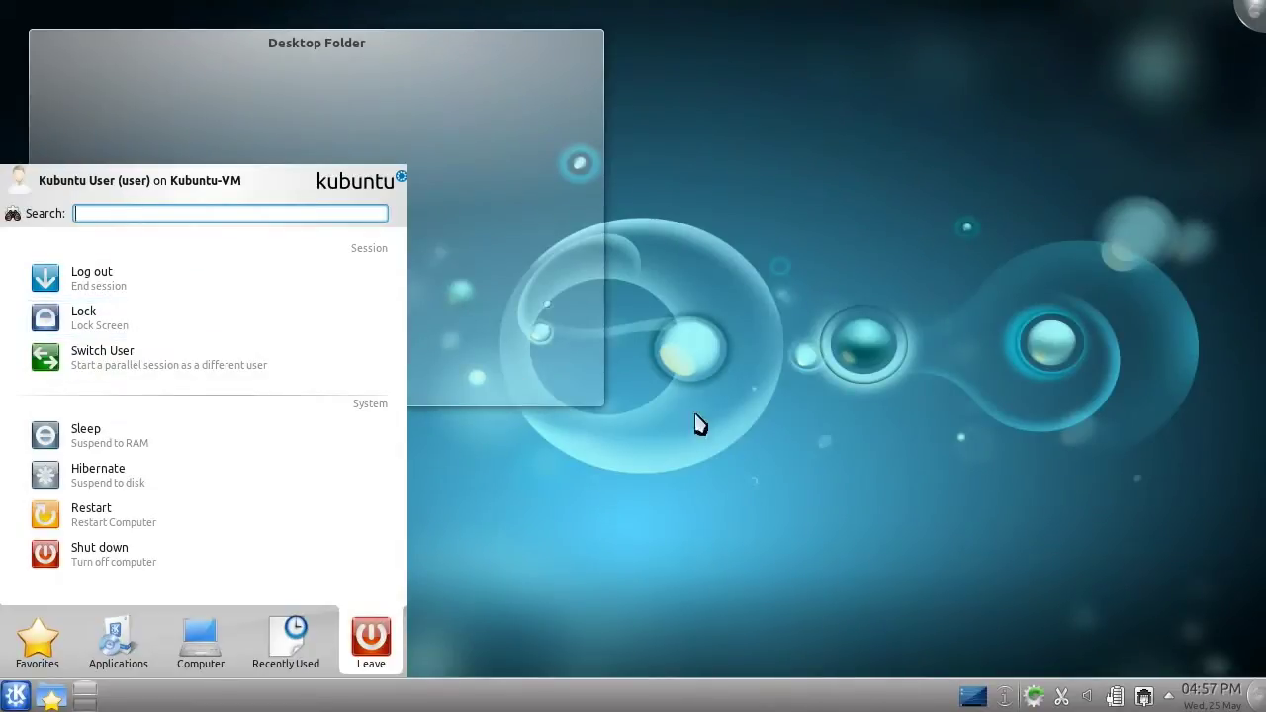
{"action": "left_click", "coordinate": [786, 412]}
Step: Launch the rekonq web browser from the favorites and open the Kubuntu favorite site
{"action": "mouse_move", "coordinate": [196, 291]}
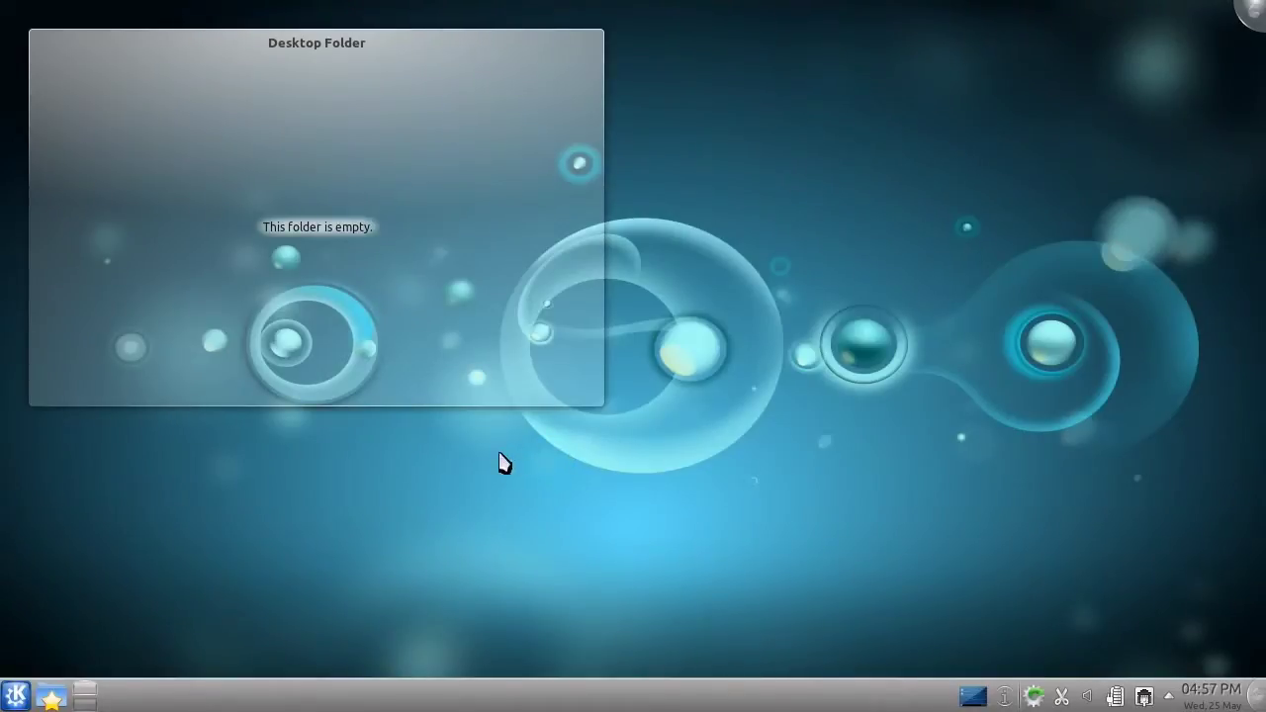
{"action": "left_click", "coordinate": [15, 696]}
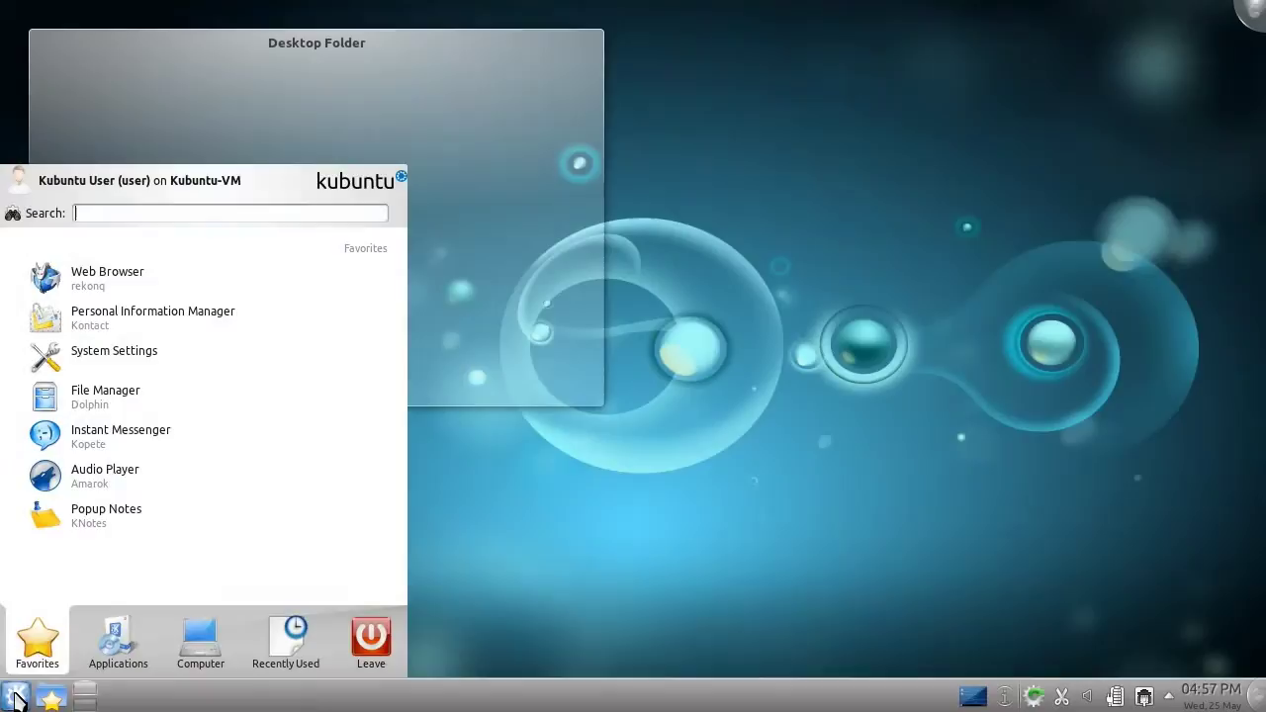
{"action": "left_click", "coordinate": [217, 288]}
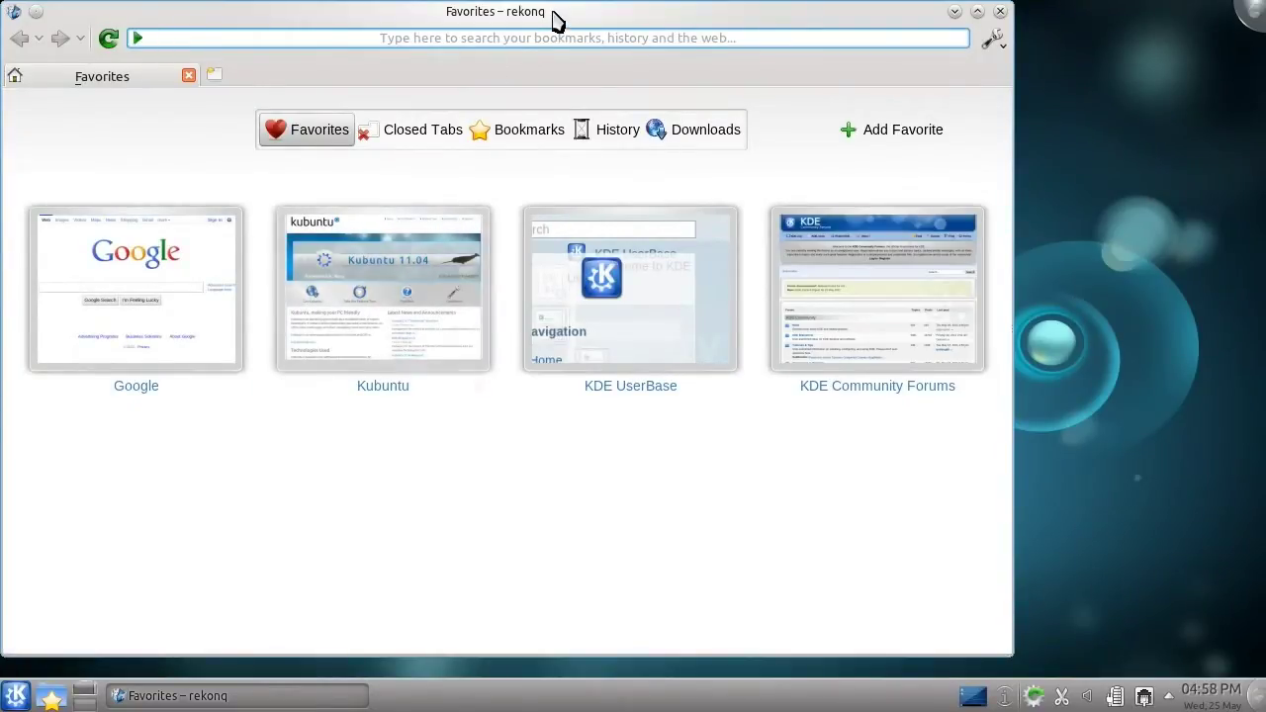
{"action": "left_click_drag", "start_coordinate": [561, 14], "coordinate": [647, 14]}
{"action": "left_click", "coordinate": [496, 287]}
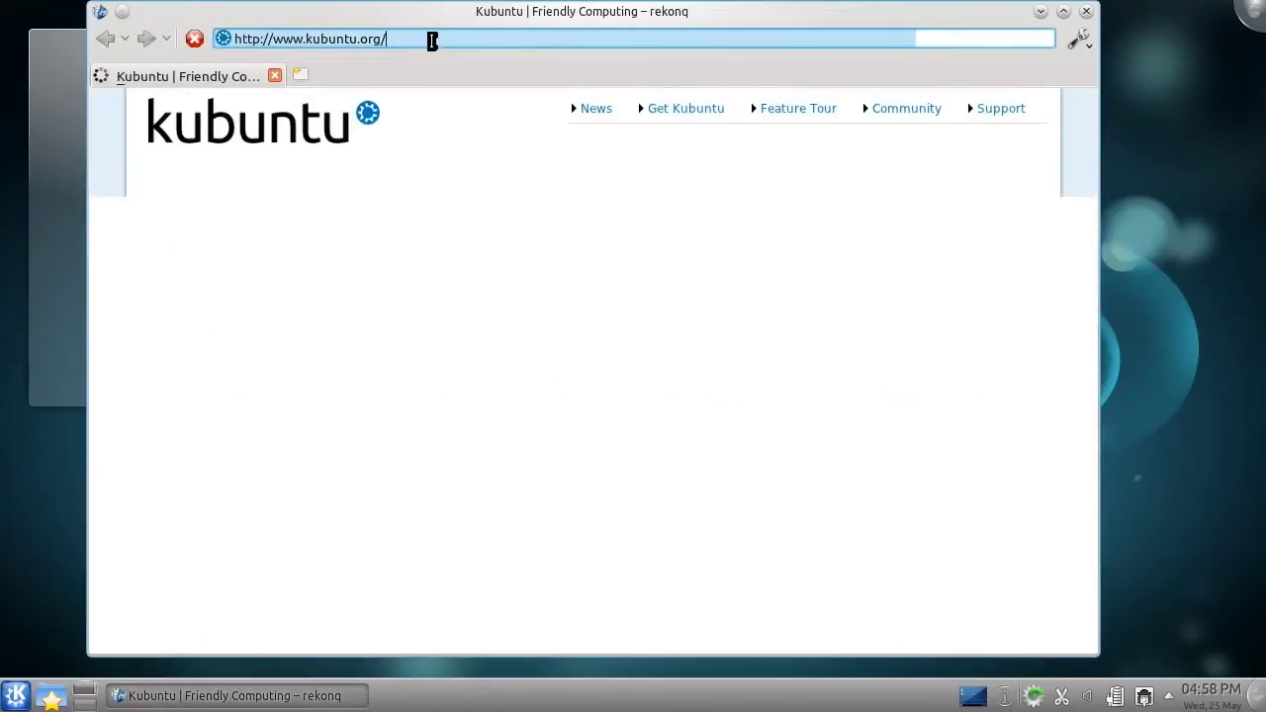
Step: Go to the web address youtube.com/lengau in the browser
{"action": "key", "text": "ctrl+l"}
{"action": "type", "text": "yout"}
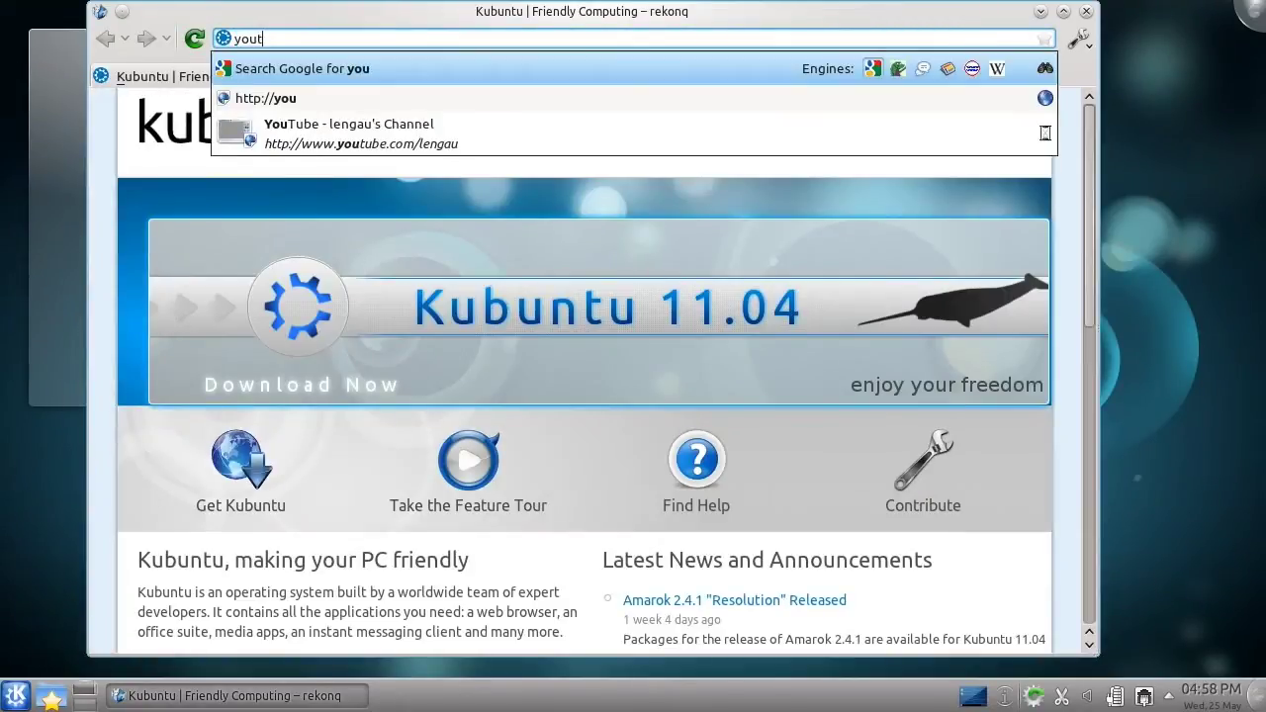
{"action": "type", "text": "ube.com/lengau"}
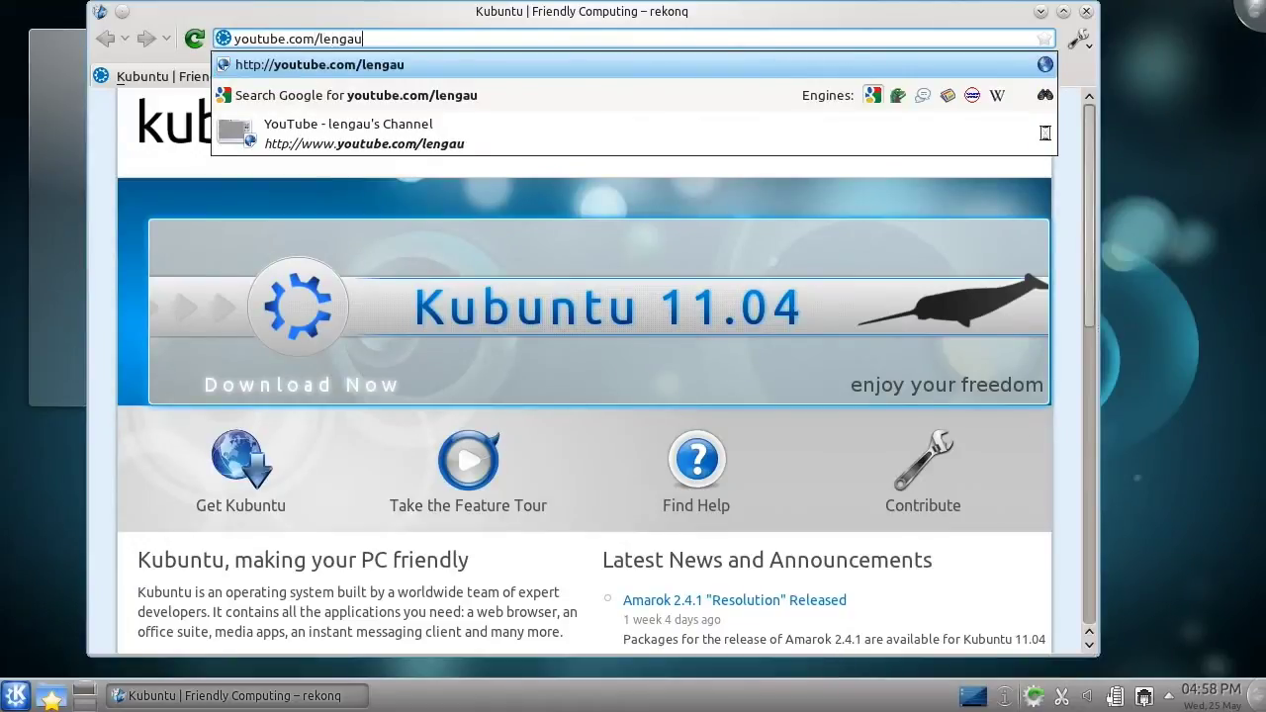
{"action": "key", "text": "Return"}
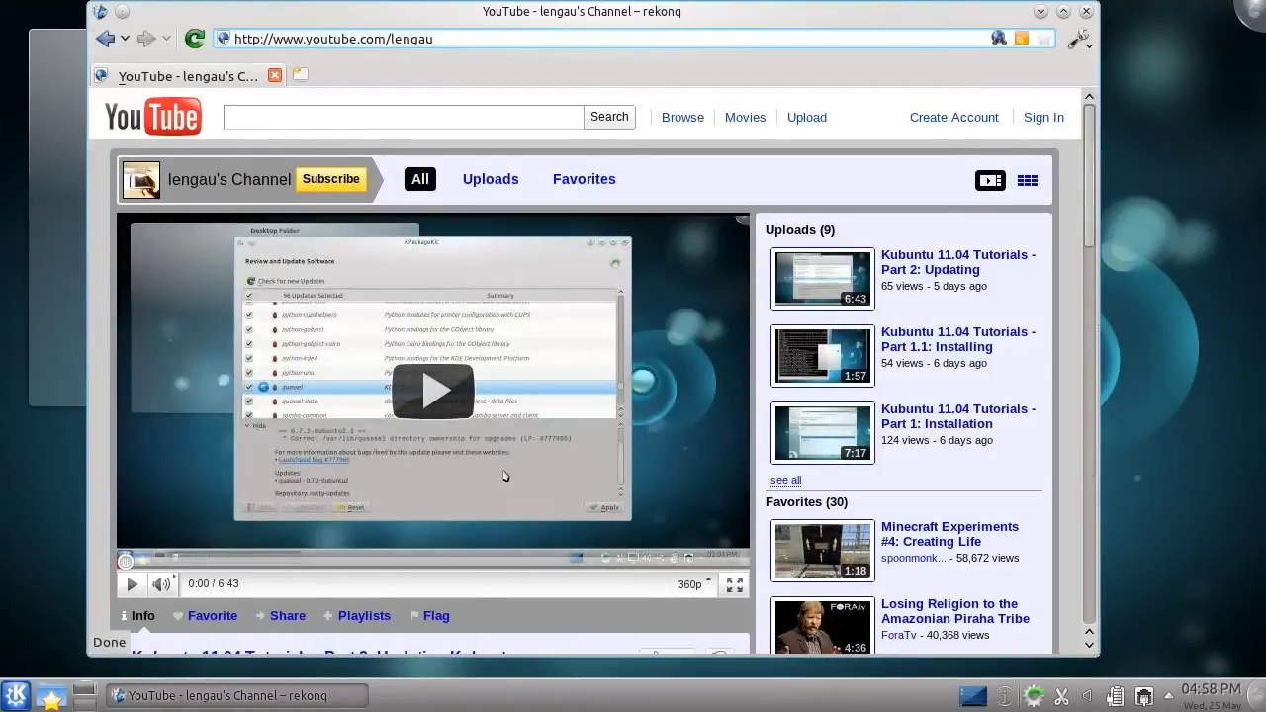
Step: Play the channel's featured video and skip ahead to 0:27, closing the browser when done
{"action": "left_click", "coordinate": [467, 390]}
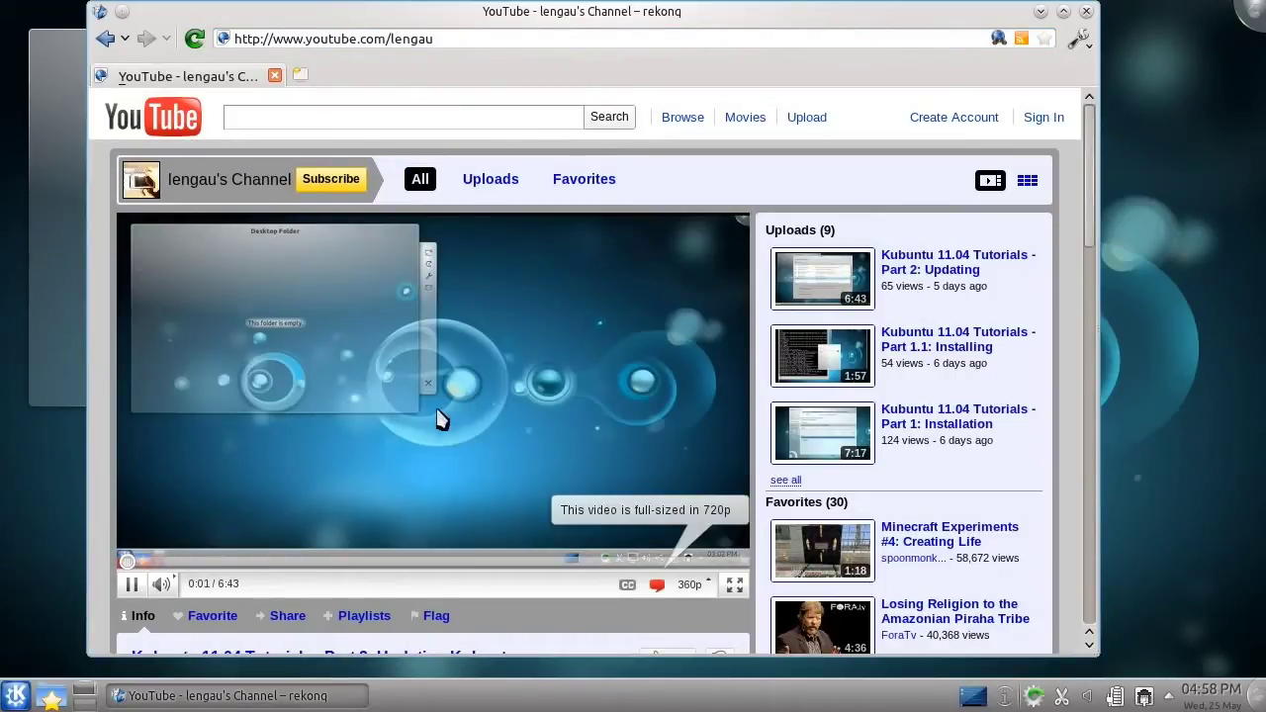
{"action": "left_click", "coordinate": [149, 562]}
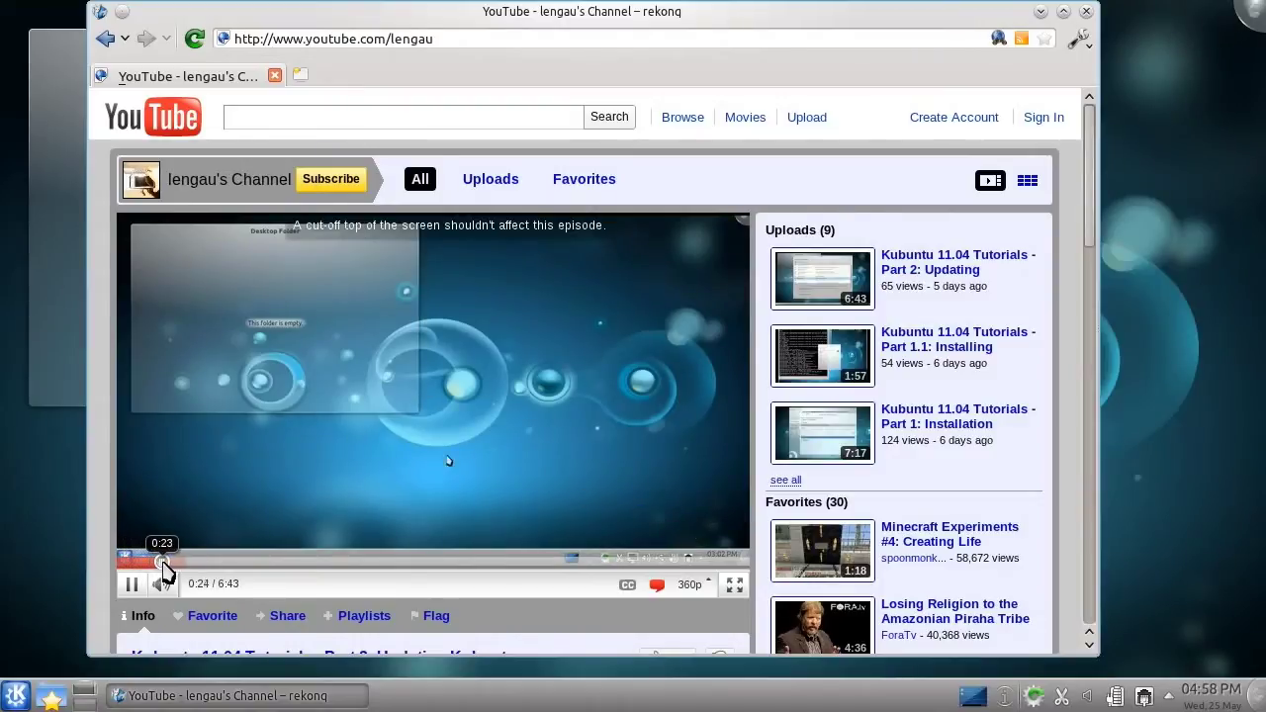
{"action": "left_click", "coordinate": [170, 561]}
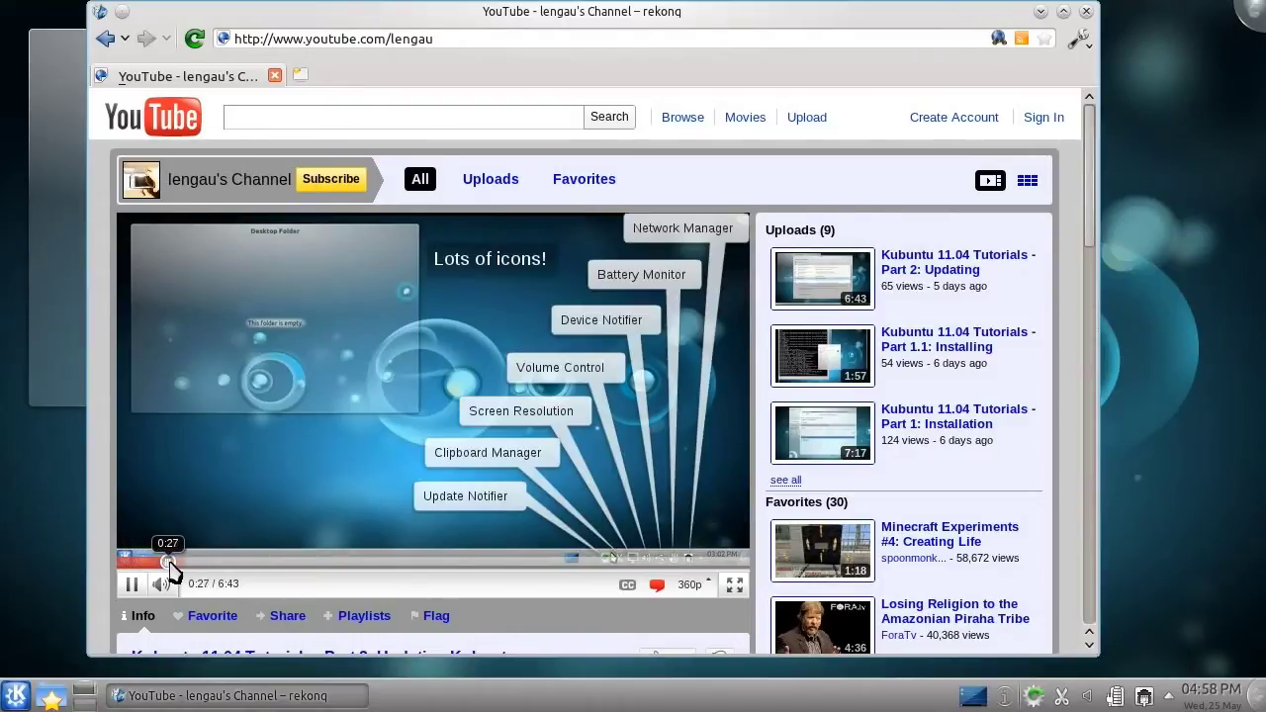
{"action": "left_click", "coordinate": [1086, 11]}
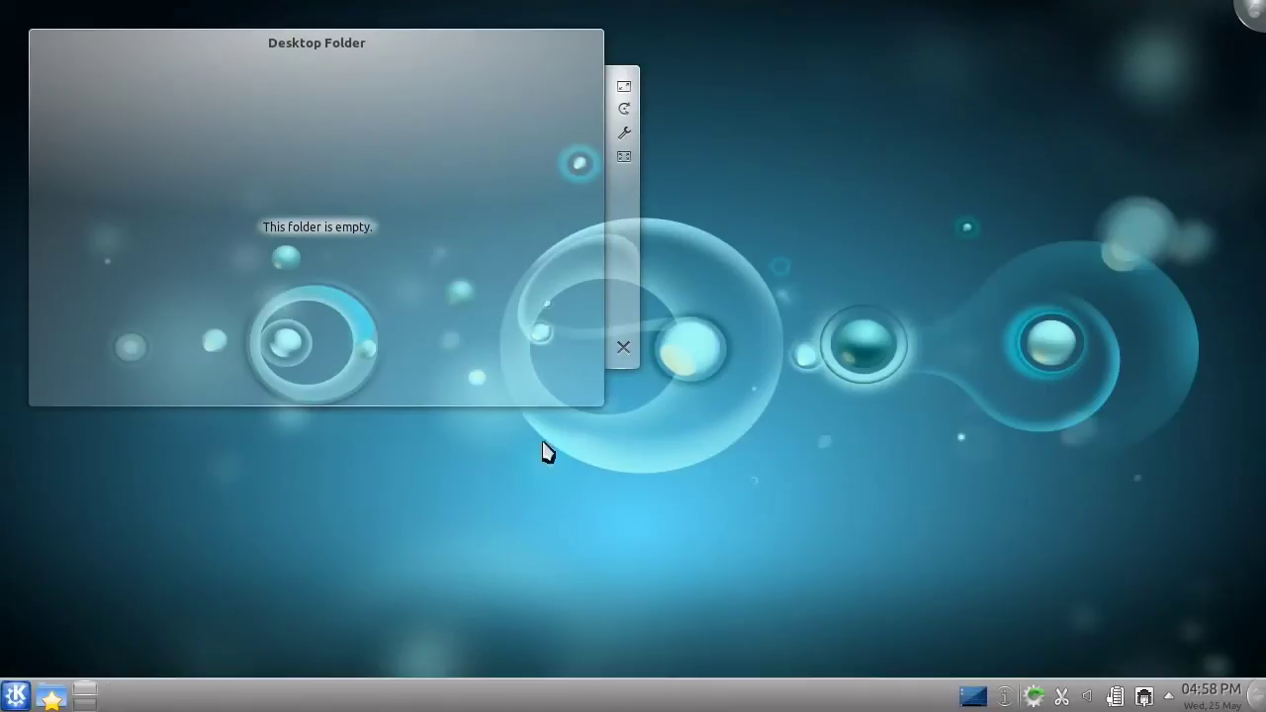
Step: Launch the Kontact personal information manager from the launcher's favorites
{"action": "left_click", "coordinate": [14, 698]}
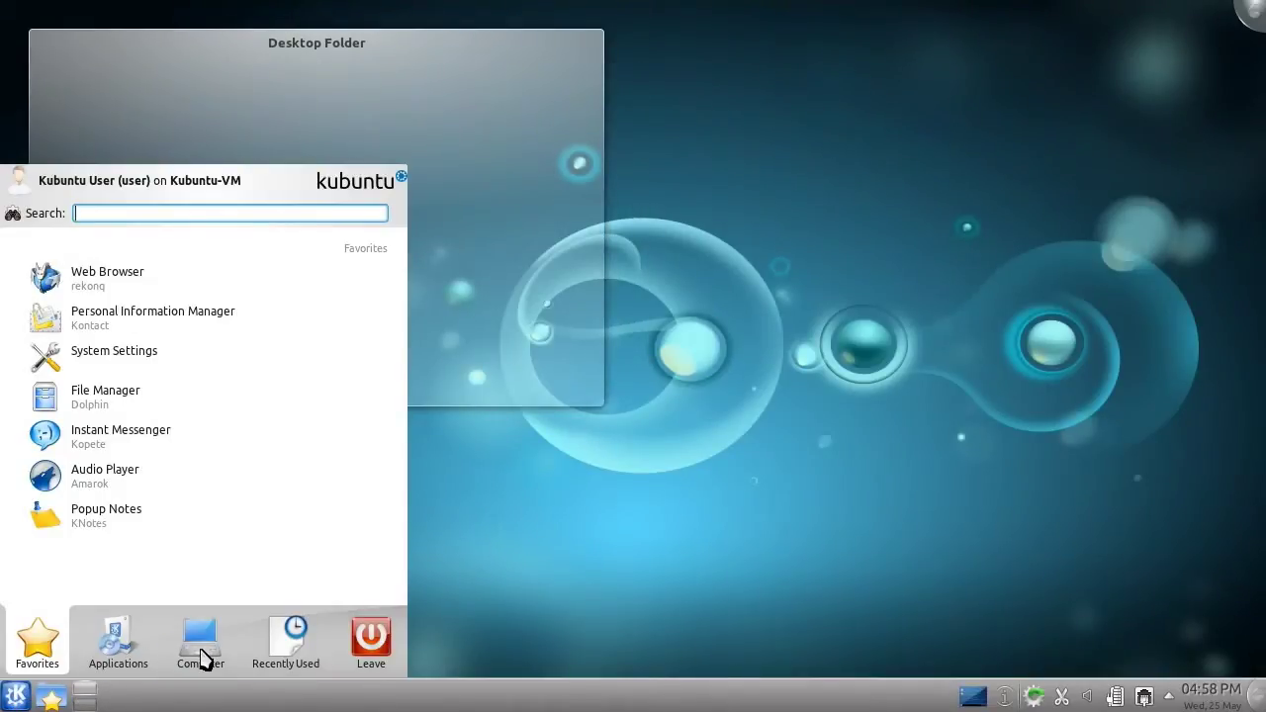
{"action": "mouse_move", "coordinate": [203, 658]}
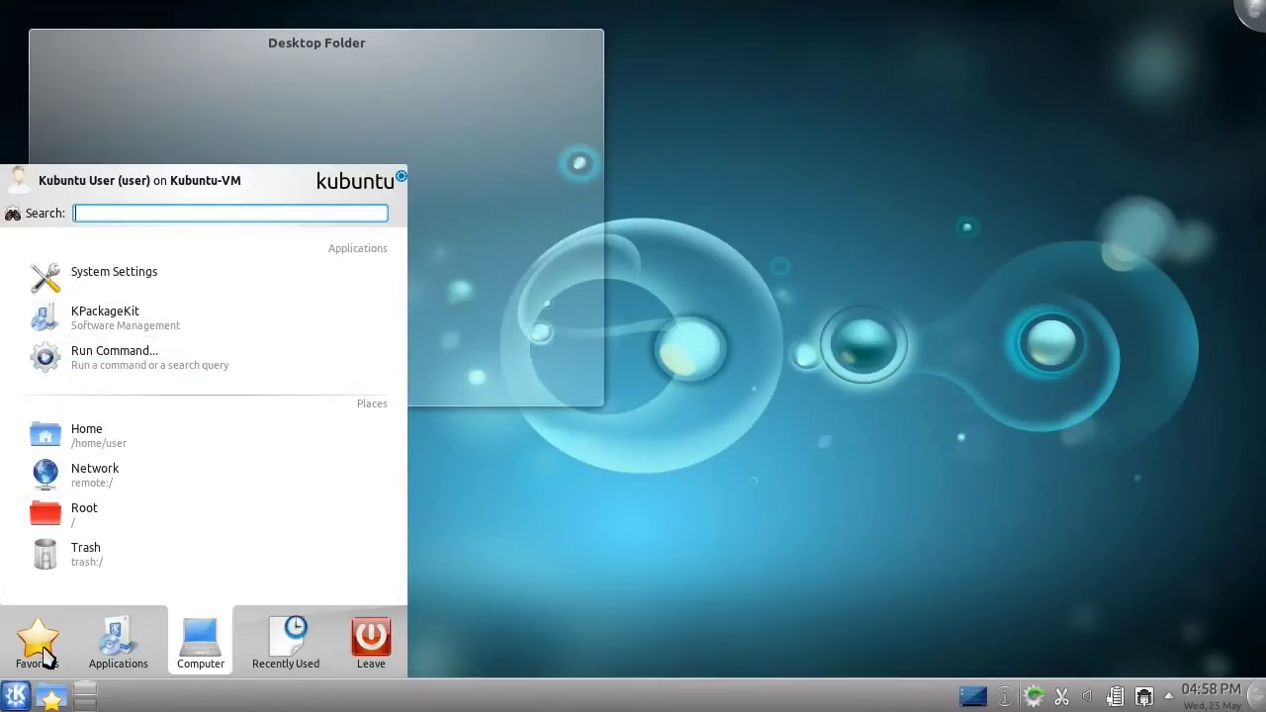
{"action": "mouse_move", "coordinate": [43, 658]}
{"action": "left_click", "coordinate": [191, 326]}
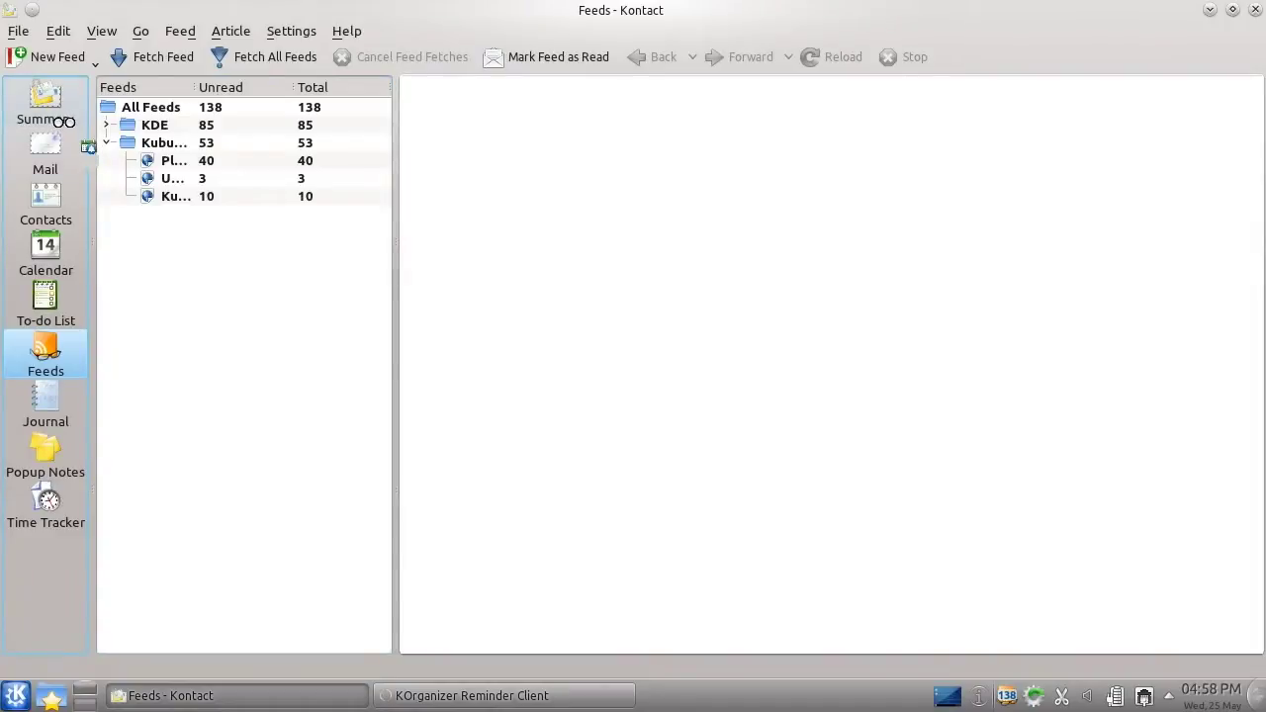
Step: View Kontact's Summary, Mail, Contacts and Calendar sections in turn
{"action": "left_click", "coordinate": [63, 124]}
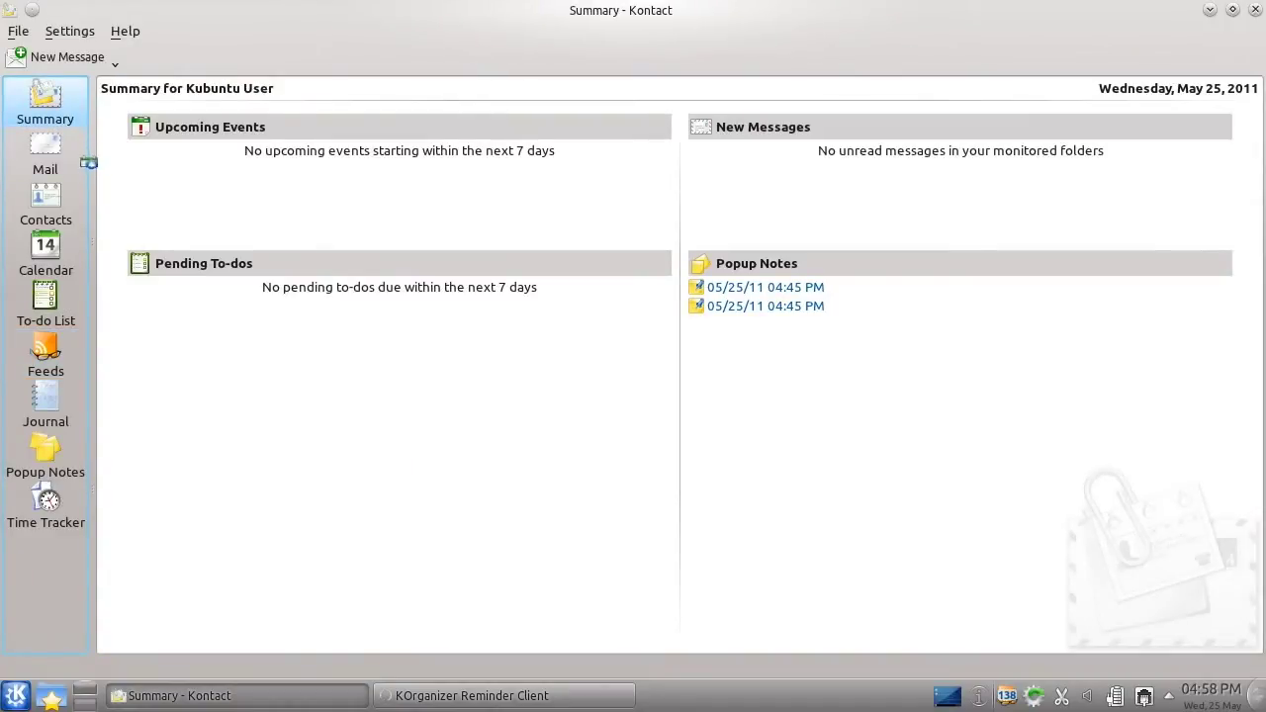
{"action": "left_click", "coordinate": [52, 156]}
{"action": "left_click", "coordinate": [61, 203]}
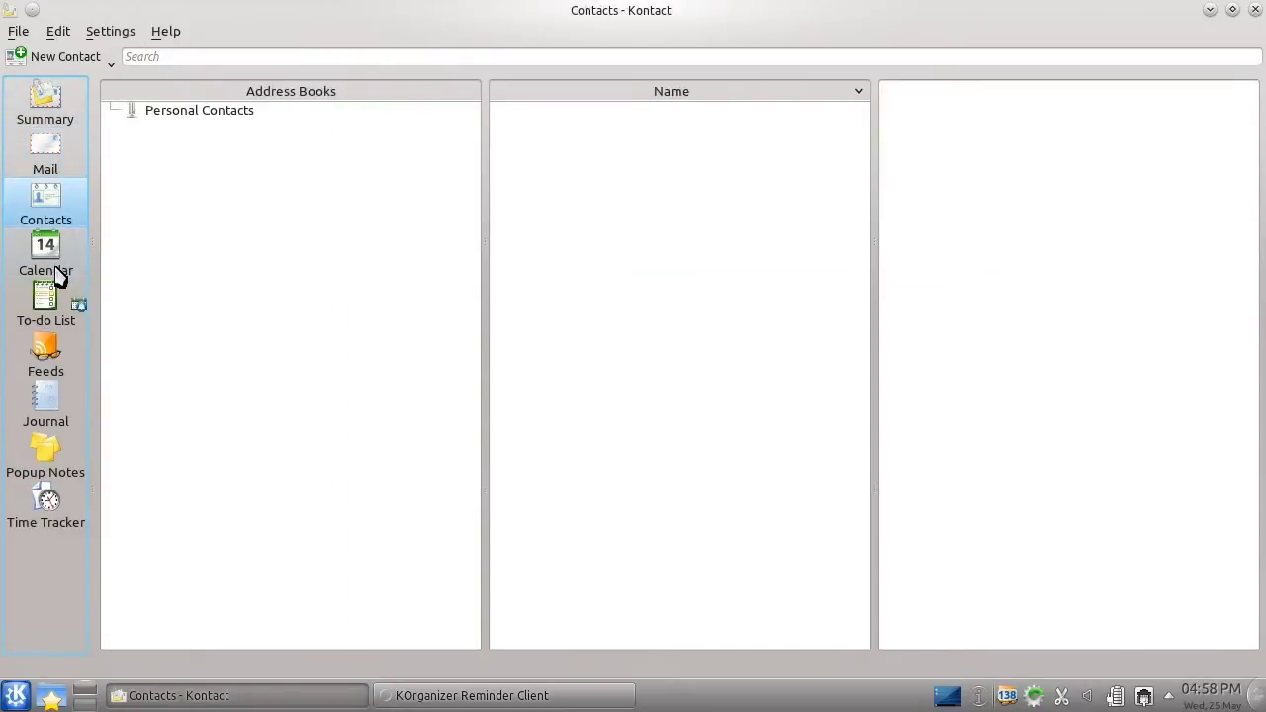
{"action": "left_click", "coordinate": [56, 277]}
Step: Browse the Feeds section, viewing the Planet Ubuntu feed's articles and expanding the KDE feed folder
{"action": "left_click", "coordinate": [49, 358]}
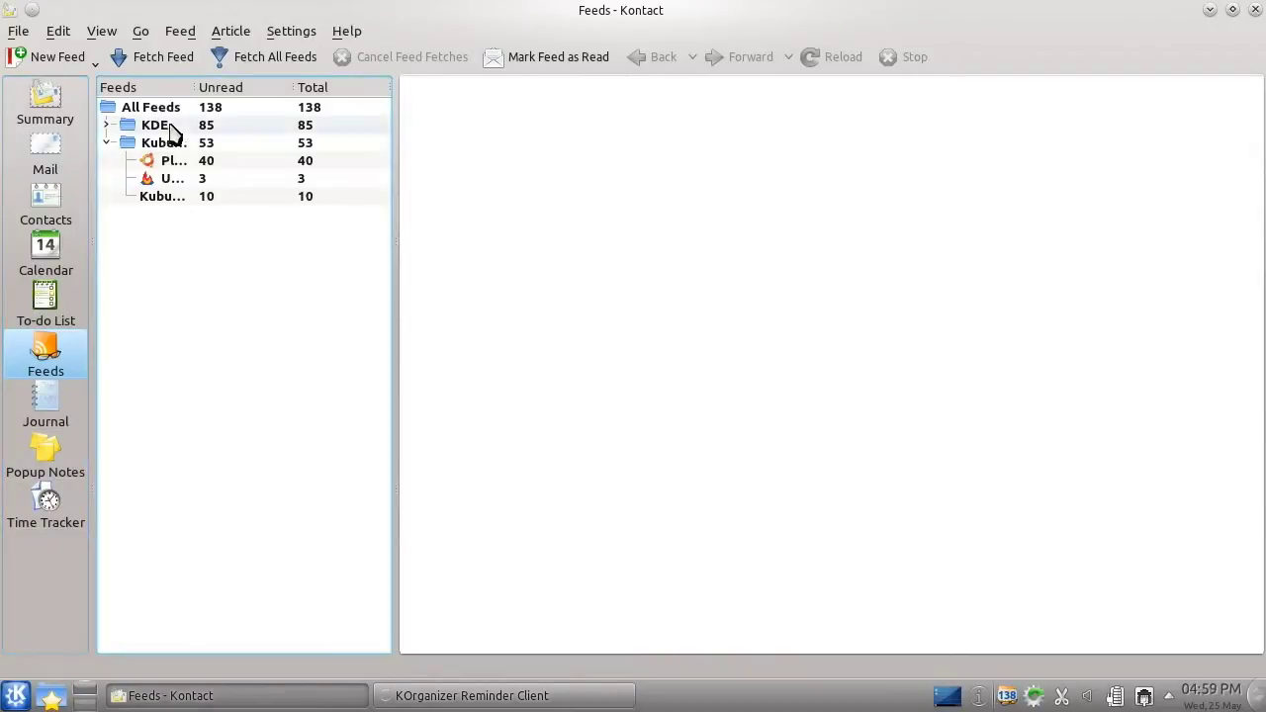
{"action": "left_click", "coordinate": [166, 165]}
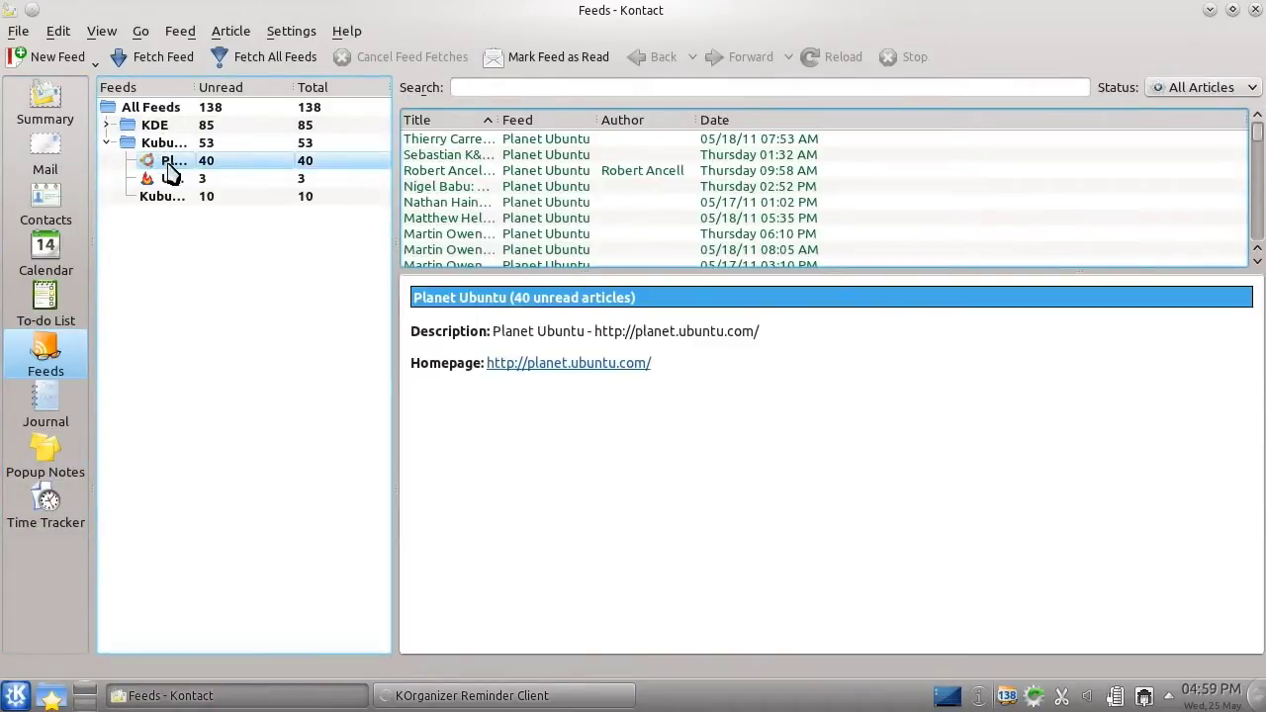
{"action": "left_click", "coordinate": [105, 124]}
{"action": "left_click", "coordinate": [151, 129]}
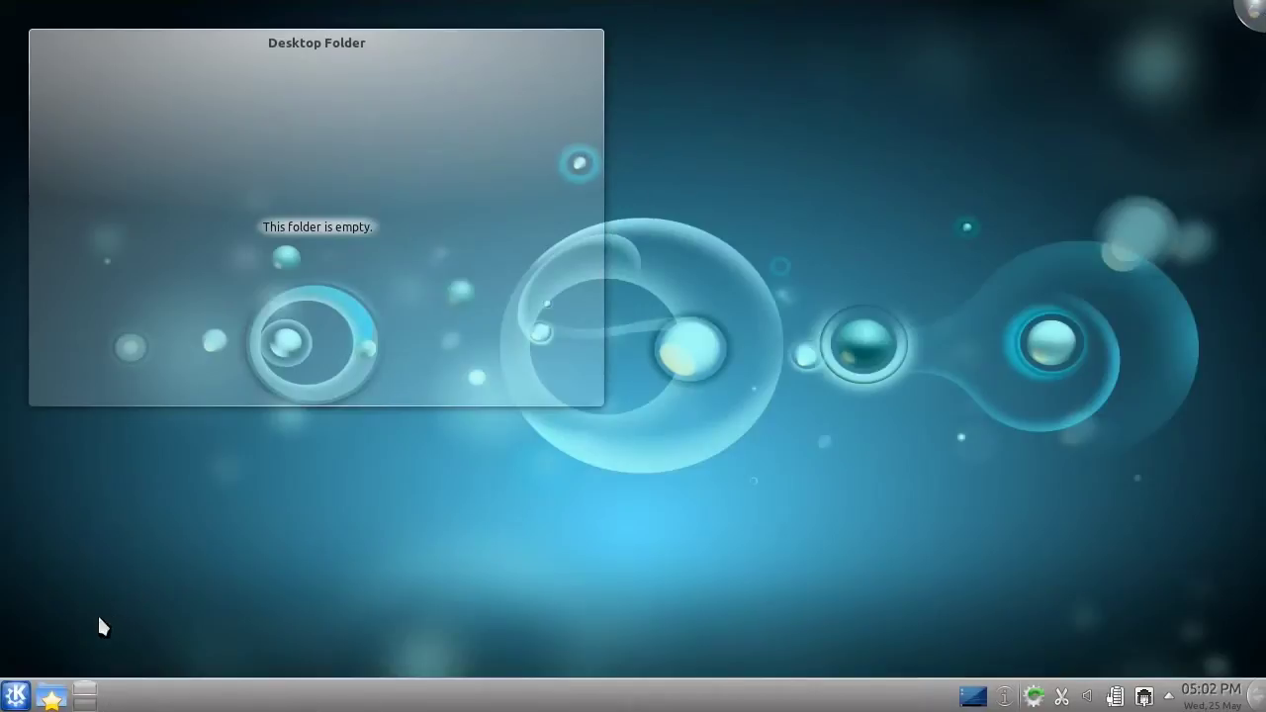
Step: Launch Amarok from the launcher's favorites and install its extra Bad and Ugly Restricted GStreamer plugins, authorizing with the account password
{"action": "left_click", "coordinate": [15, 694]}
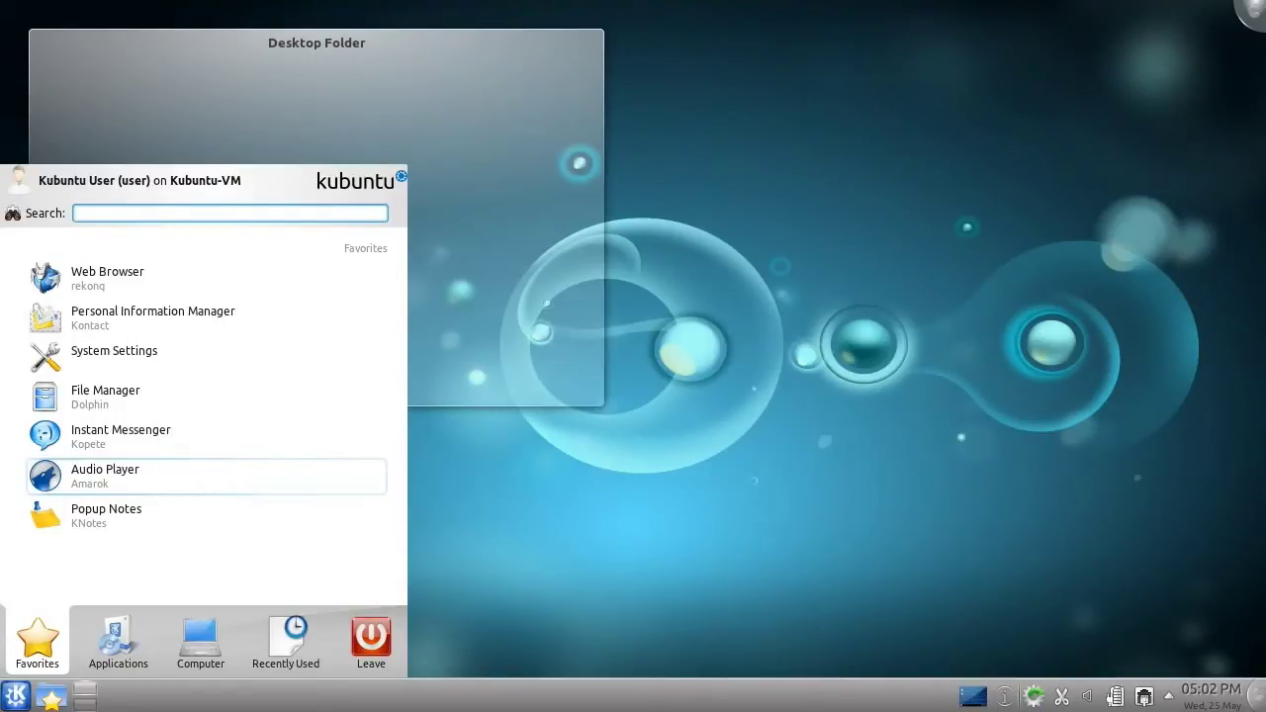
{"action": "left_click", "coordinate": [235, 489]}
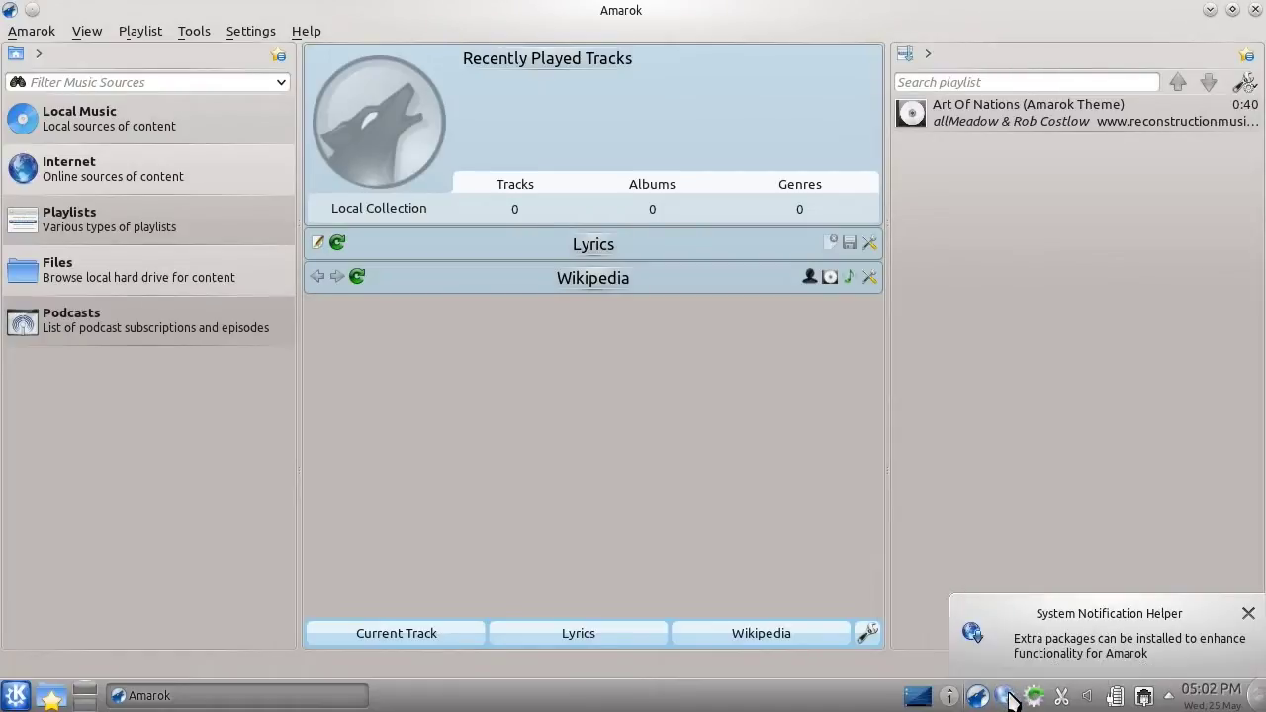
{"action": "left_click", "coordinate": [1006, 696]}
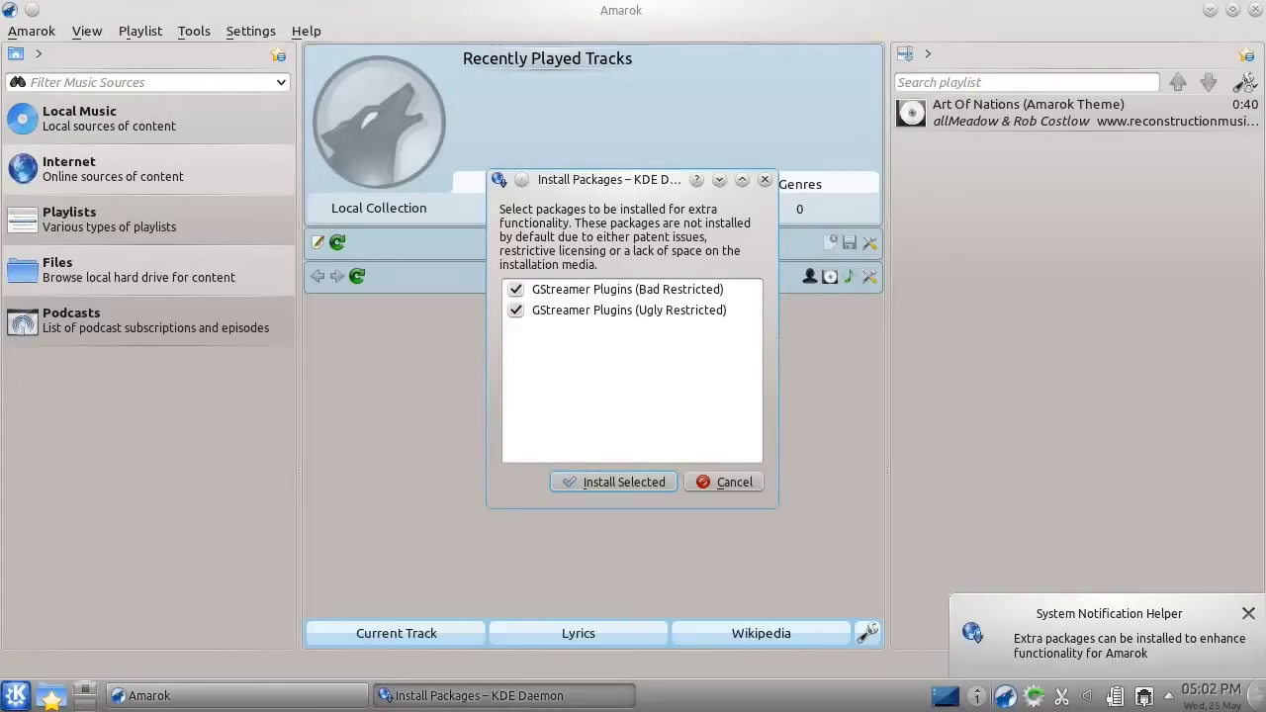
{"action": "left_click", "coordinate": [657, 486]}
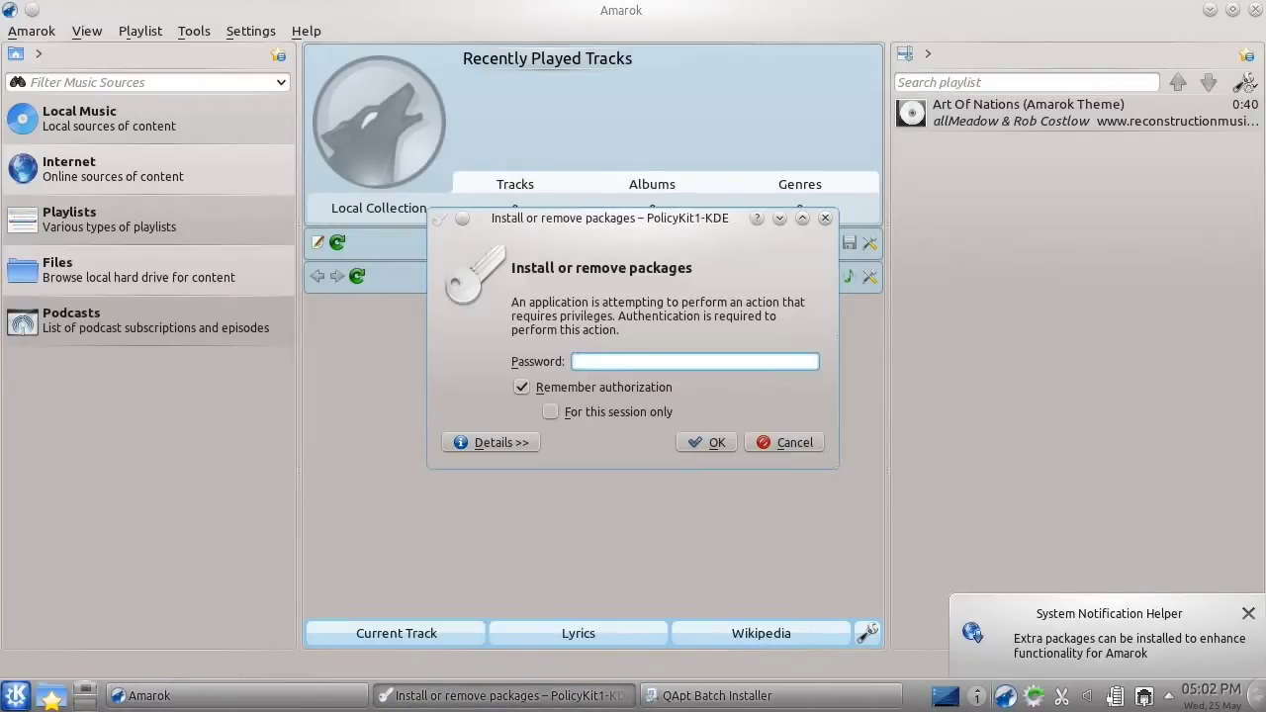
{"action": "key", "text": "Return"}
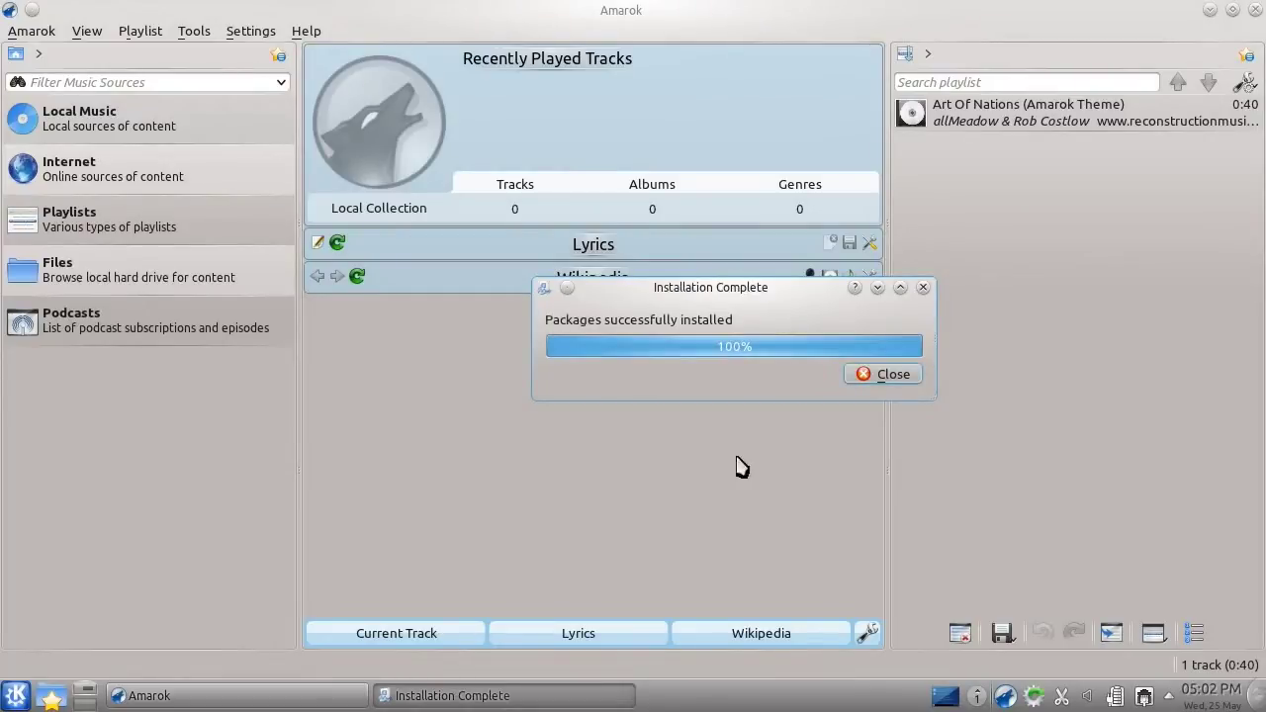
{"action": "left_click", "coordinate": [891, 378]}
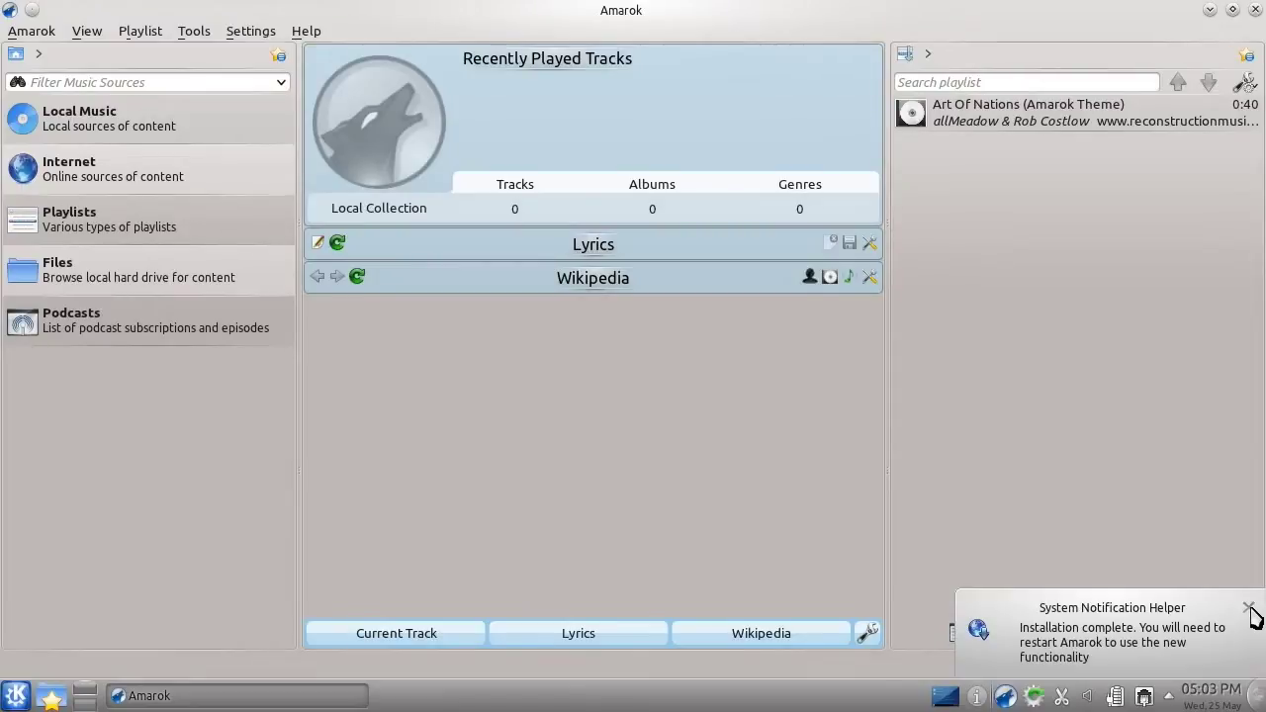
{"action": "left_click", "coordinate": [1249, 607]}
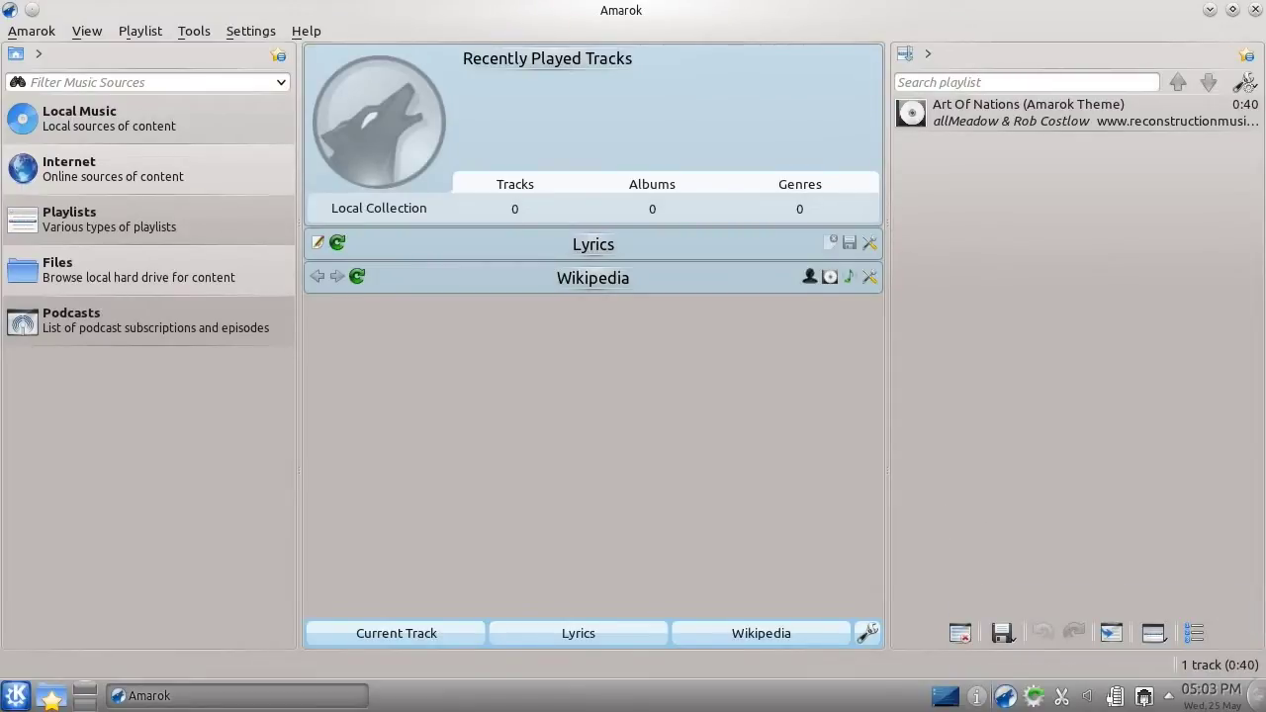
Step: Restart Amarok so it can use the installed plugins, and quit it after viewing its main window
{"action": "key", "text": "ctrl+q"}
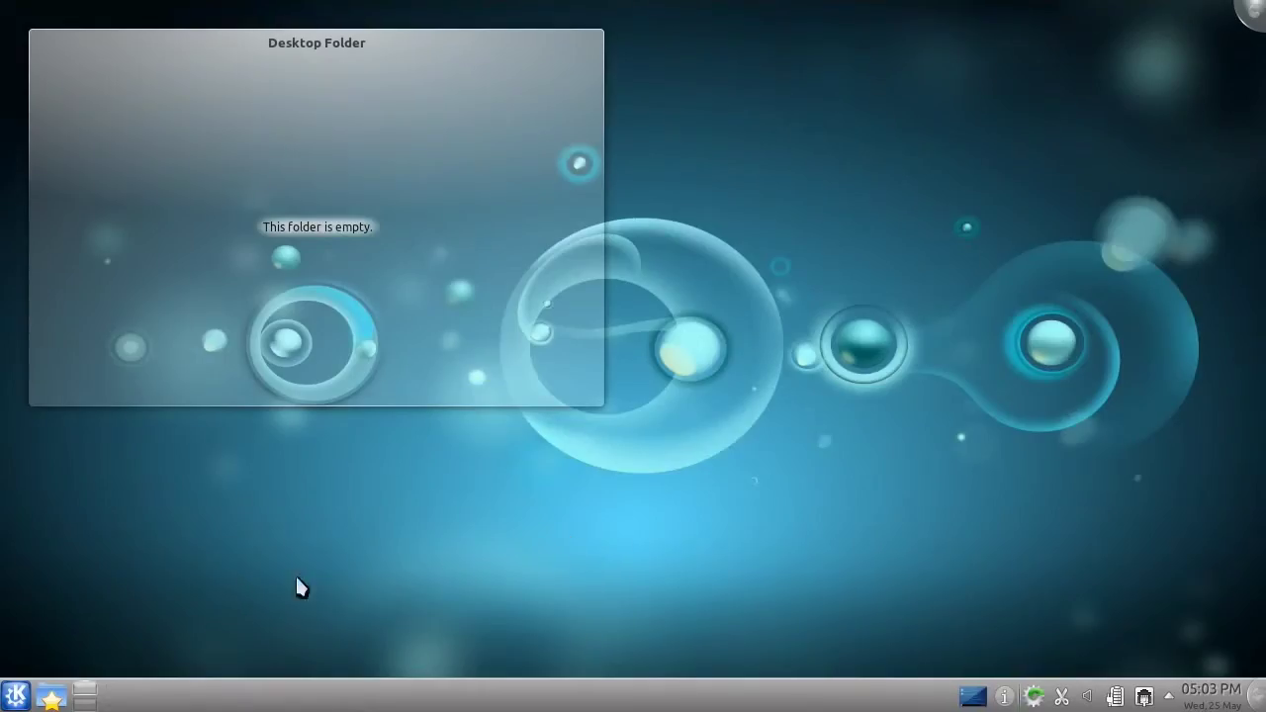
{"action": "left_click", "coordinate": [15, 695]}
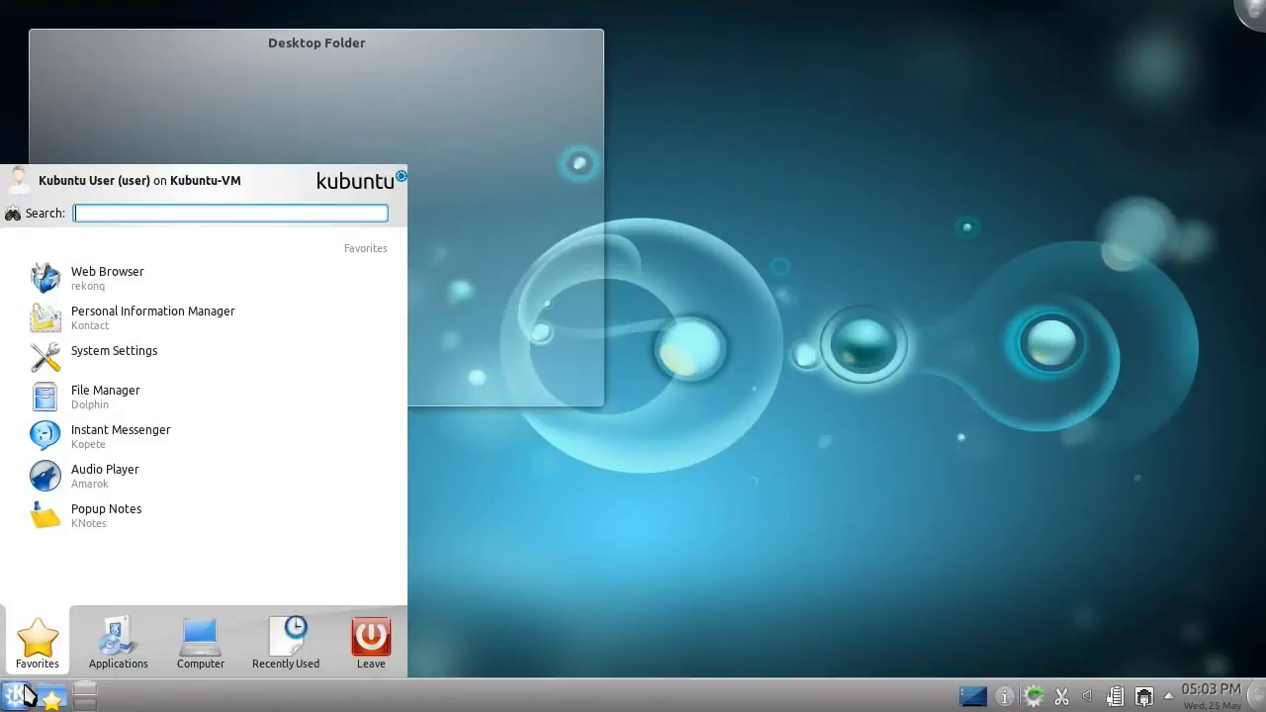
{"action": "left_click", "coordinate": [181, 486]}
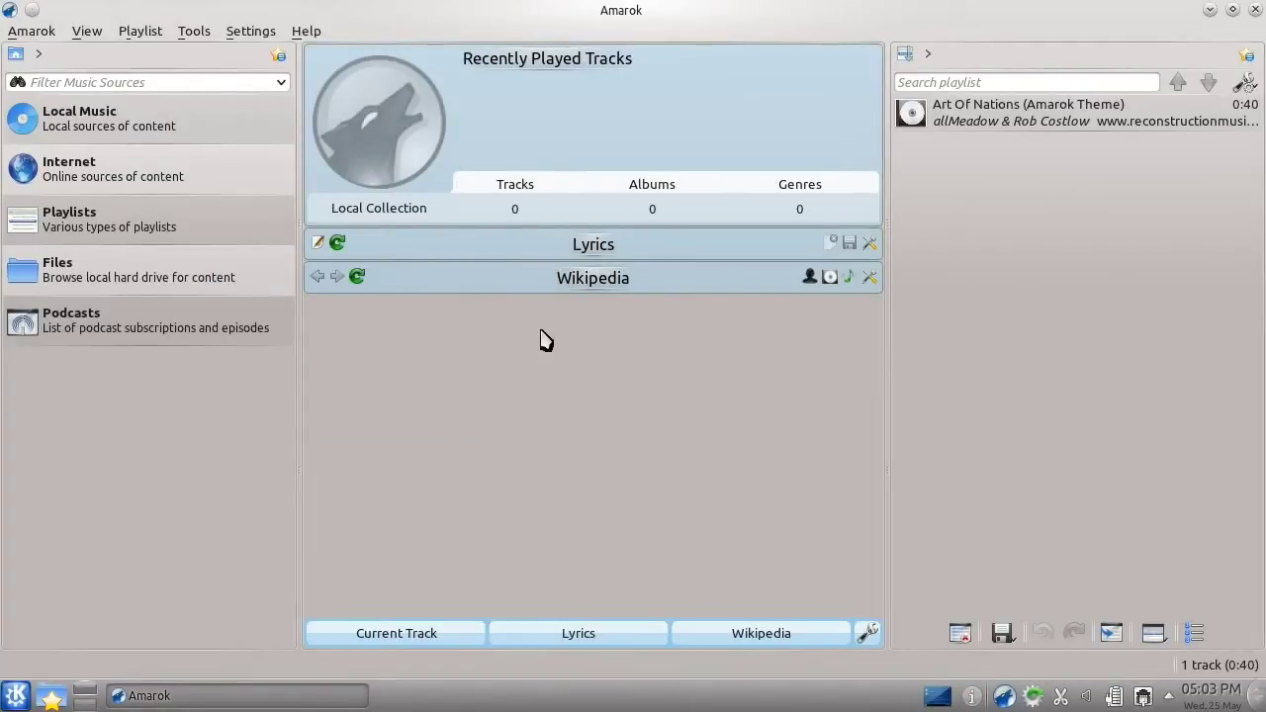
{"action": "key", "text": "ctrl+q"}
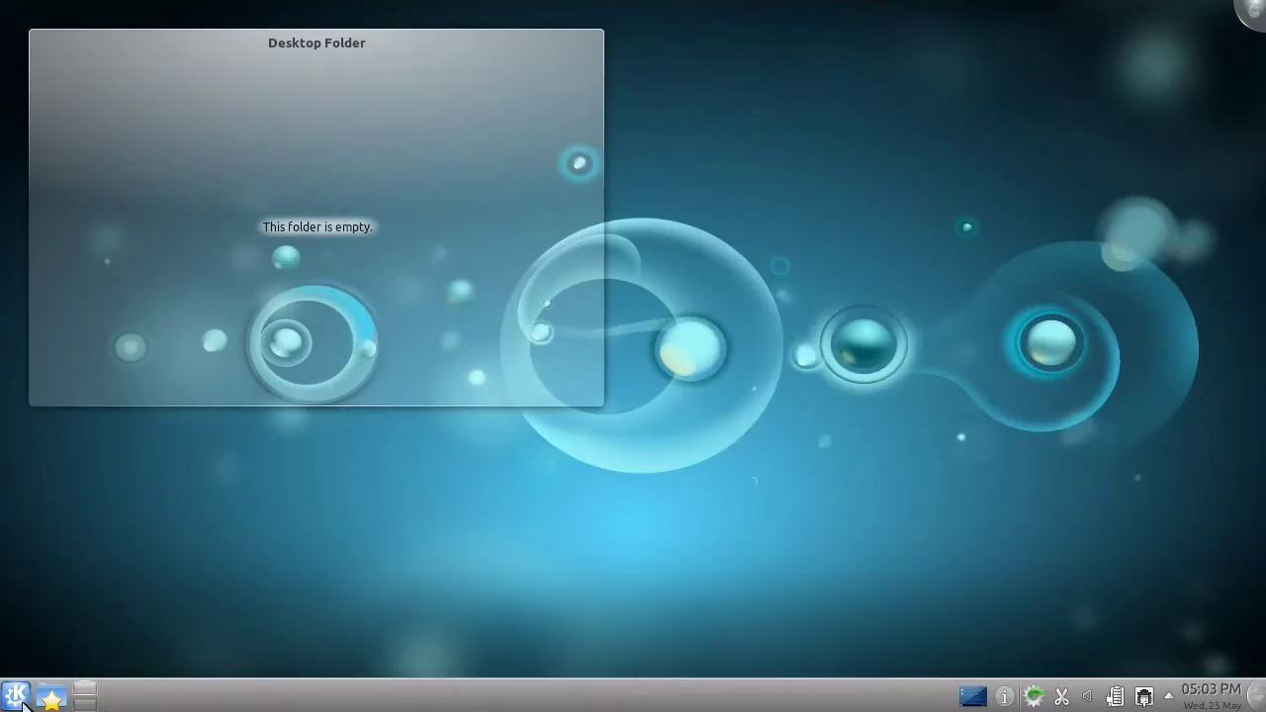
Step: Launch the Dolphin file manager from the launcher's favorites and enlarge its window
{"action": "left_click", "coordinate": [17, 699]}
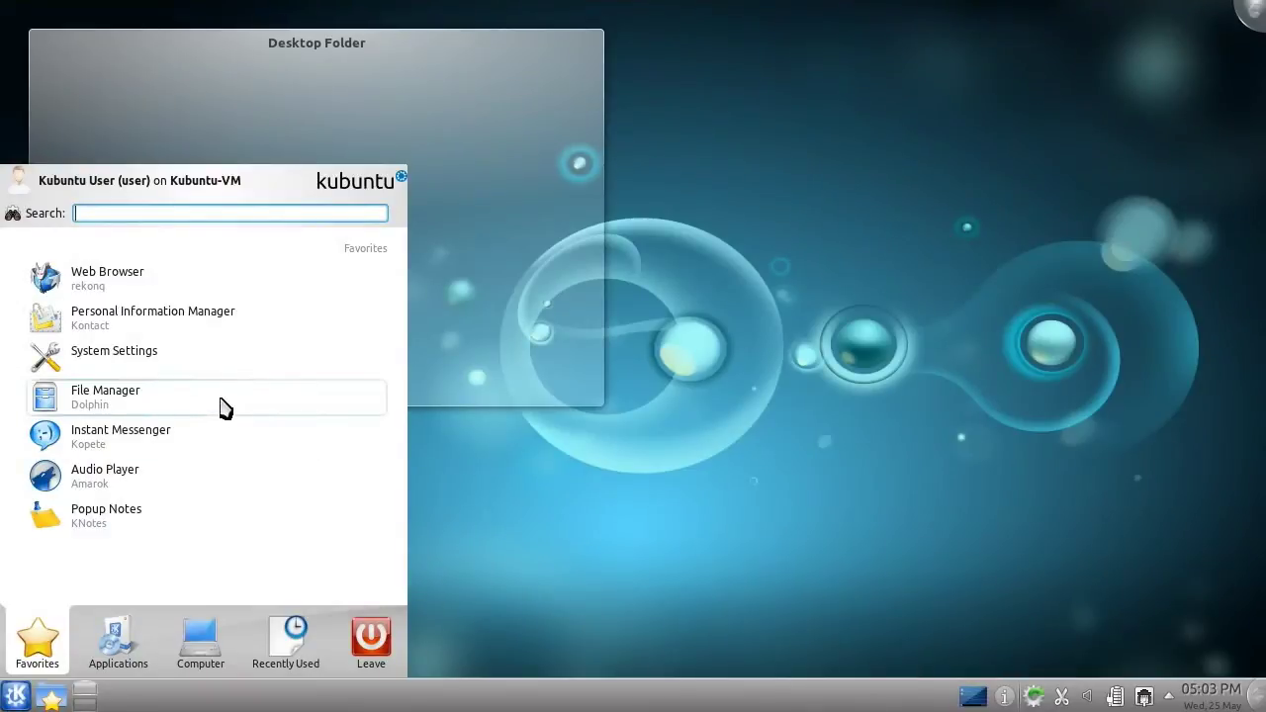
{"action": "left_click", "coordinate": [222, 408]}
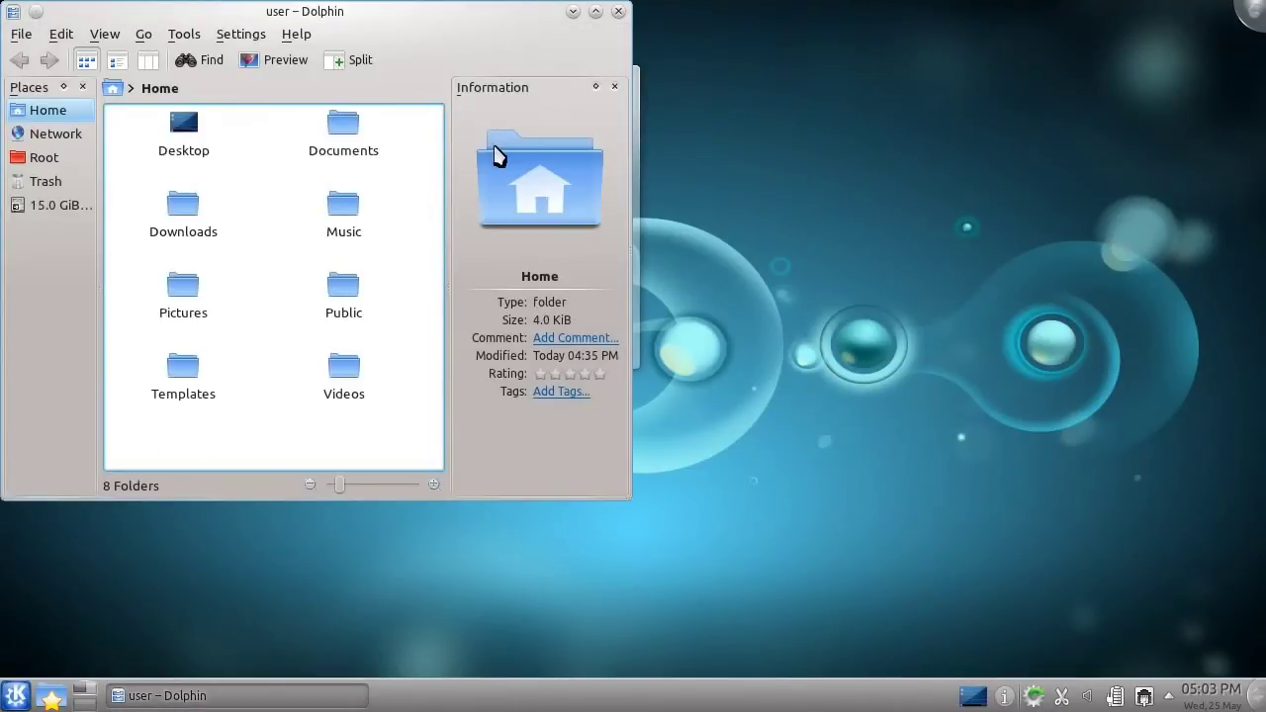
{"action": "left_click_drag", "start_coordinate": [627, 498], "coordinate": [956, 624]}
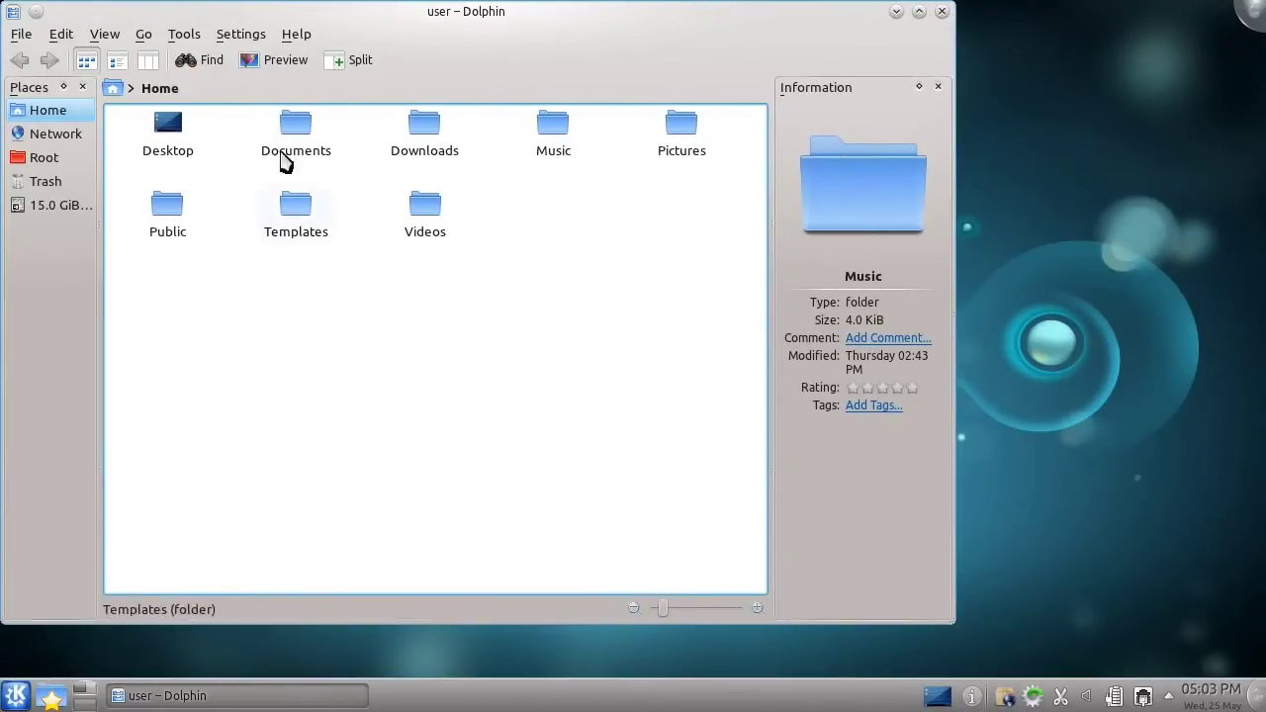
Step: Turn on previews in the Home folder and look into the Desktop folder, closing the file manager when done
{"action": "left_click", "coordinate": [249, 61]}
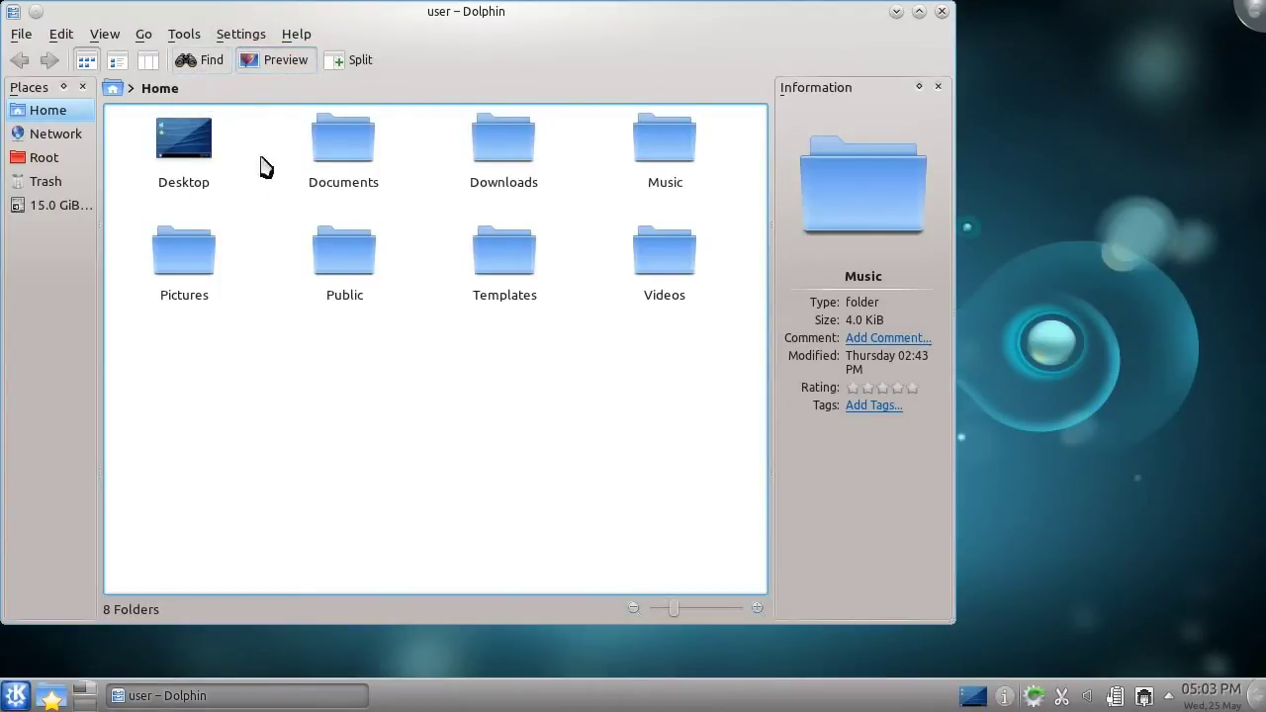
{"action": "left_click", "coordinate": [173, 160]}
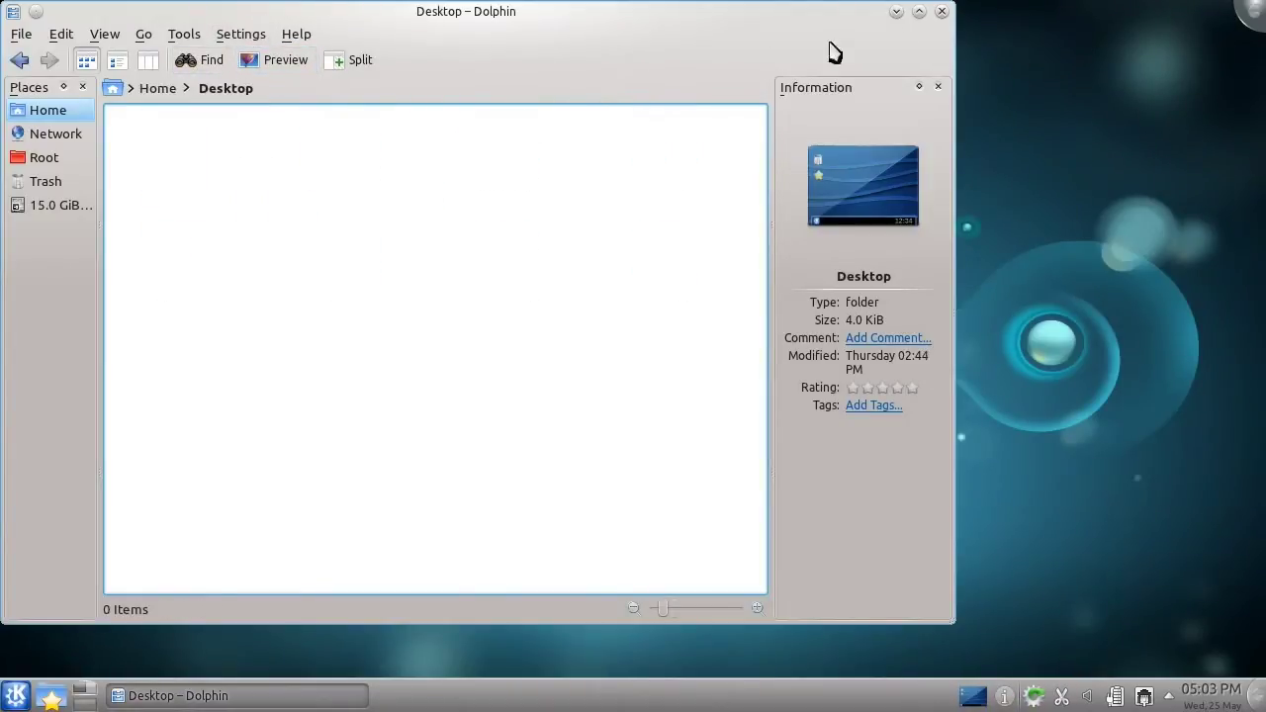
{"action": "left_click", "coordinate": [943, 12]}
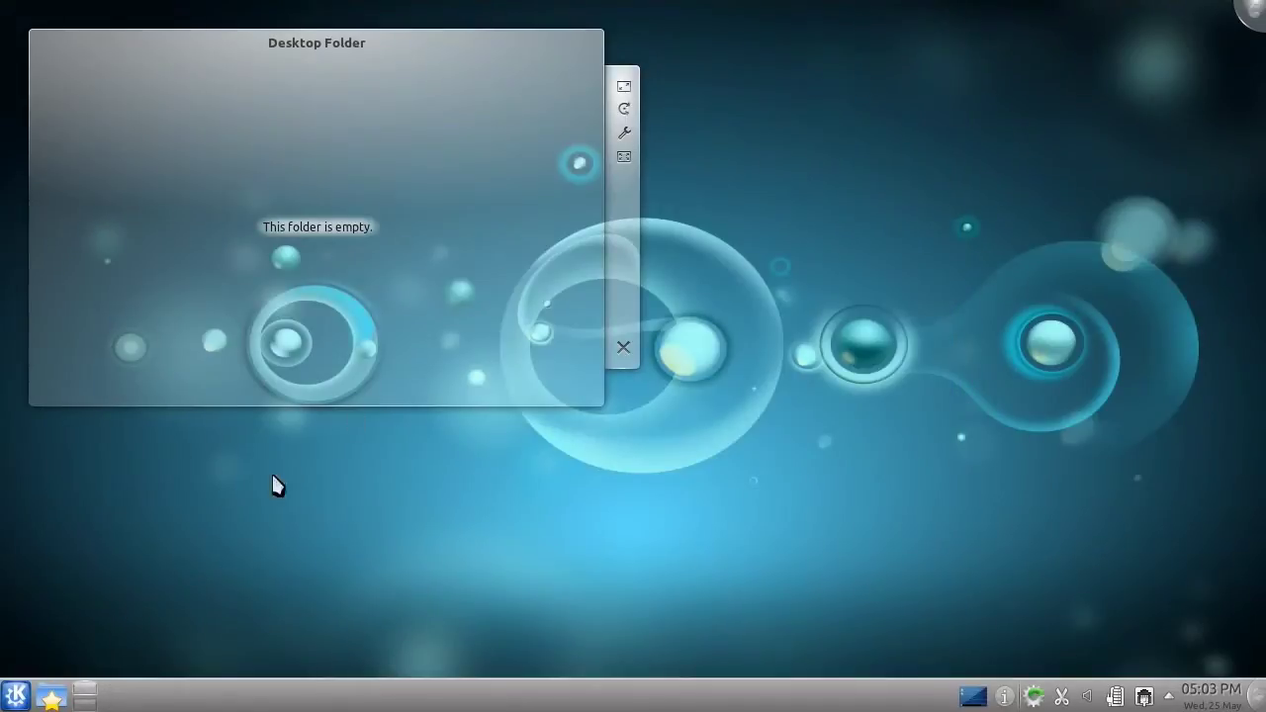
Step: Launch the Kopete instant messenger from the launcher's favorites and open its configuration dialog
{"action": "left_click", "coordinate": [12, 701]}
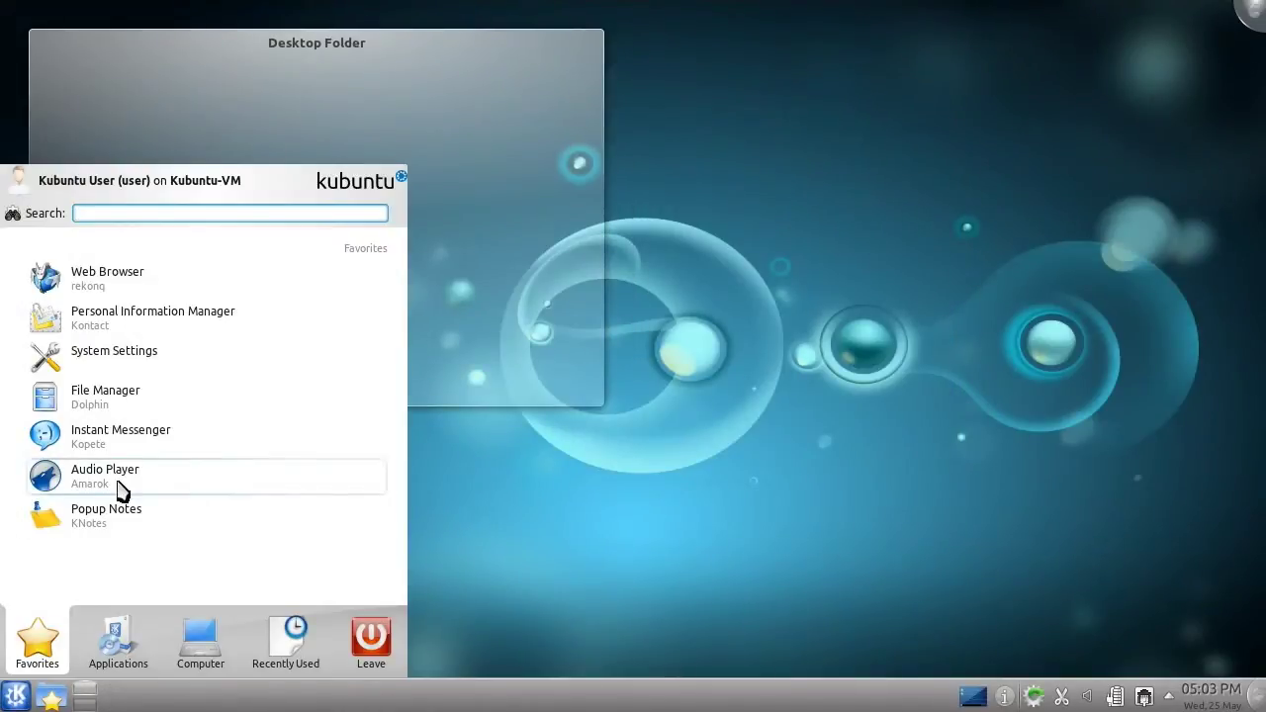
{"action": "left_click", "coordinate": [170, 442]}
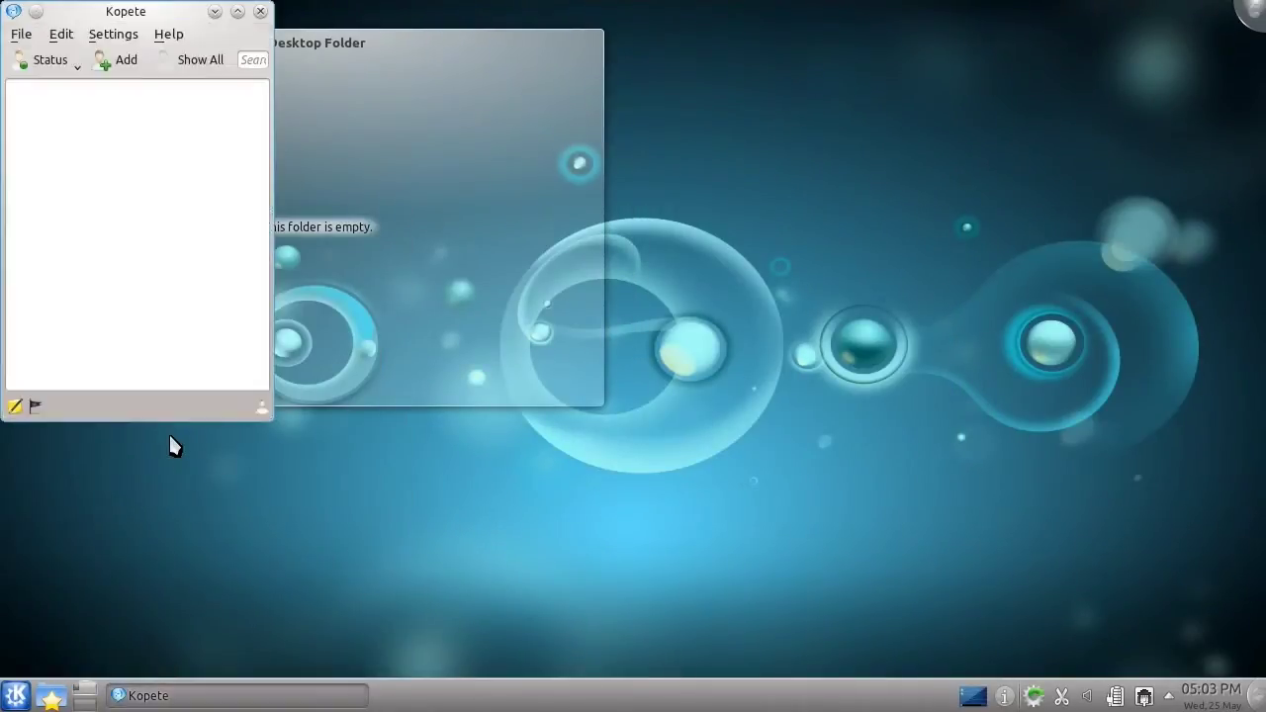
{"action": "left_click", "coordinate": [123, 36]}
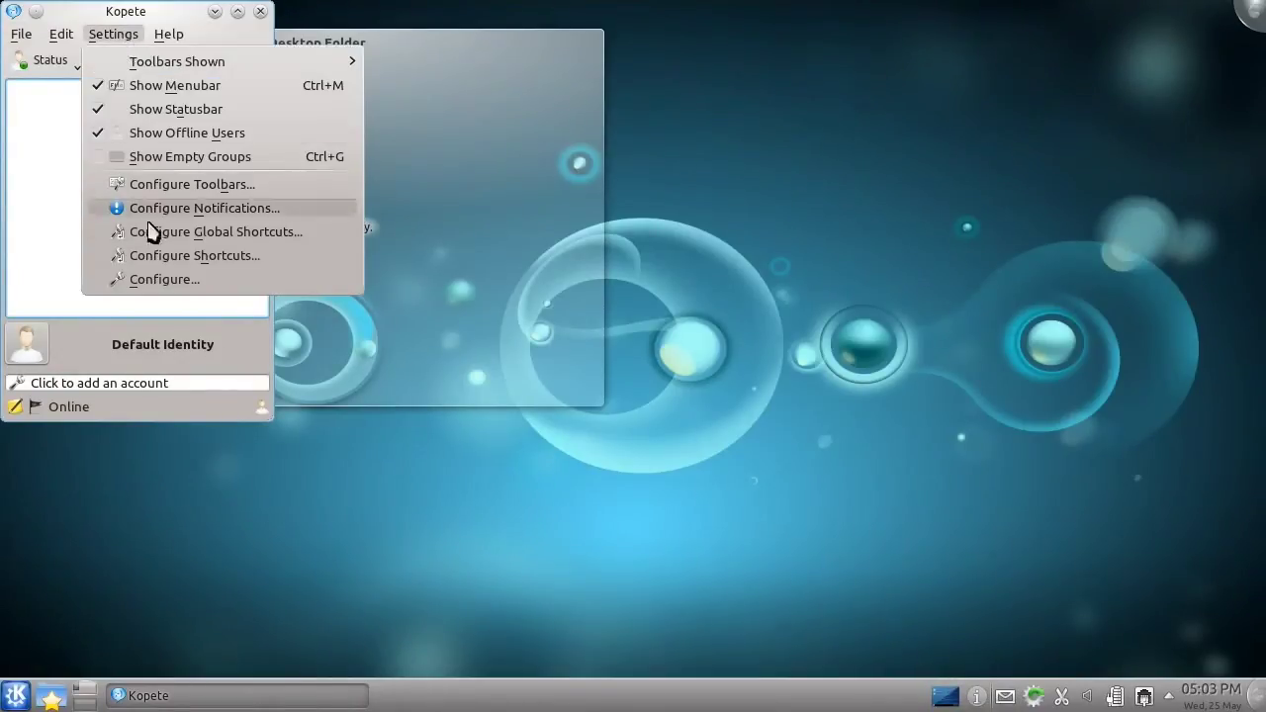
{"action": "left_click", "coordinate": [162, 280]}
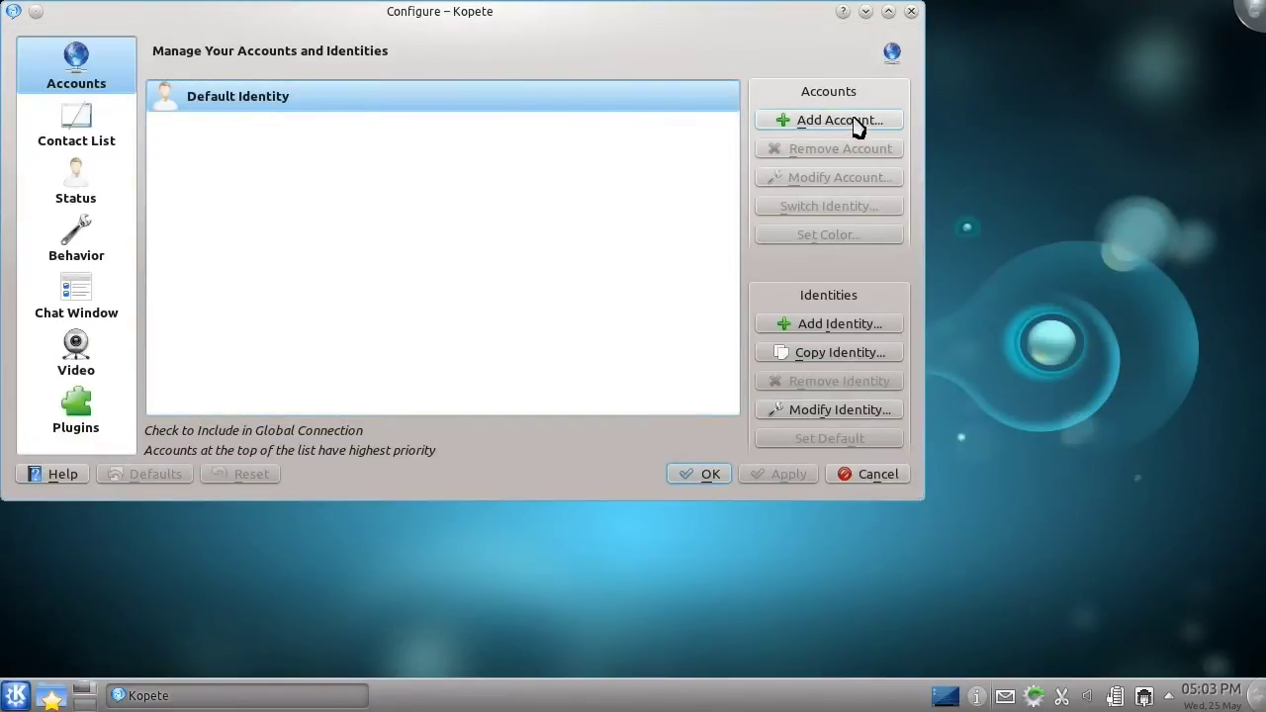
Step: Examine the messaging services offered for a new Kopete account, including AIM and Jabber, and cancel without adding one
{"action": "left_click", "coordinate": [856, 126]}
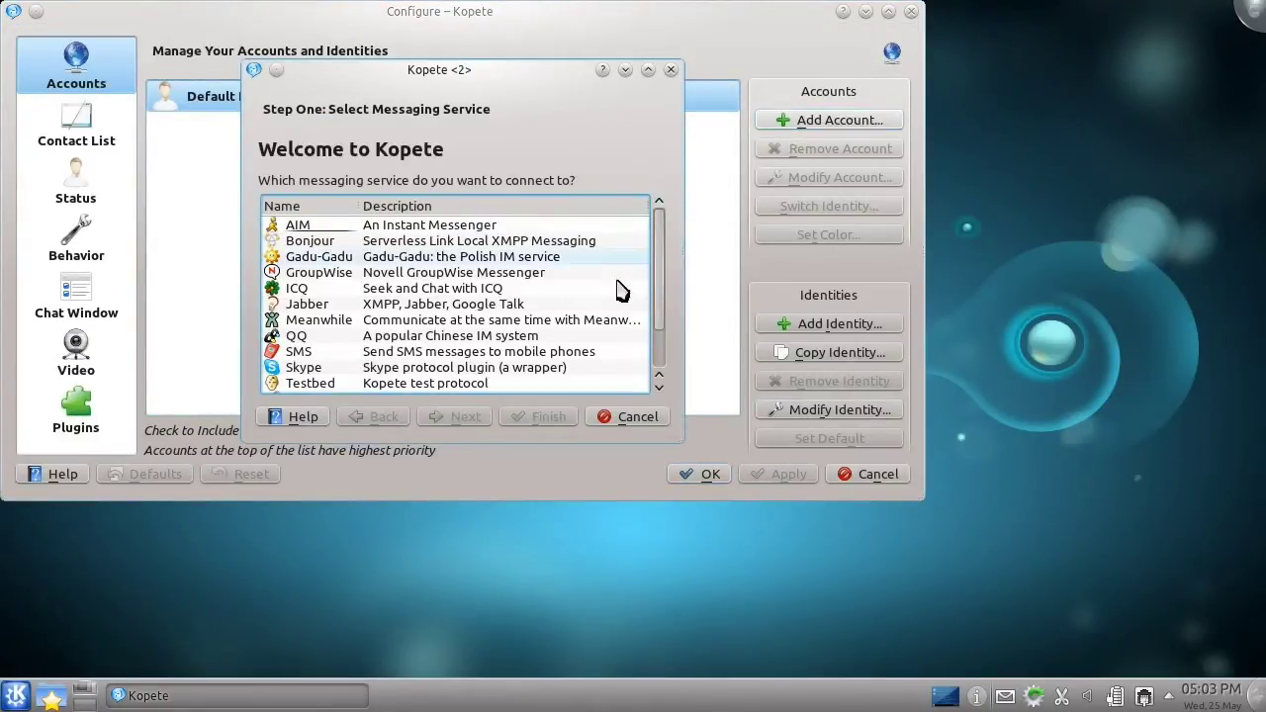
{"action": "left_click_drag", "start_coordinate": [658, 334], "coordinate": [661, 356]}
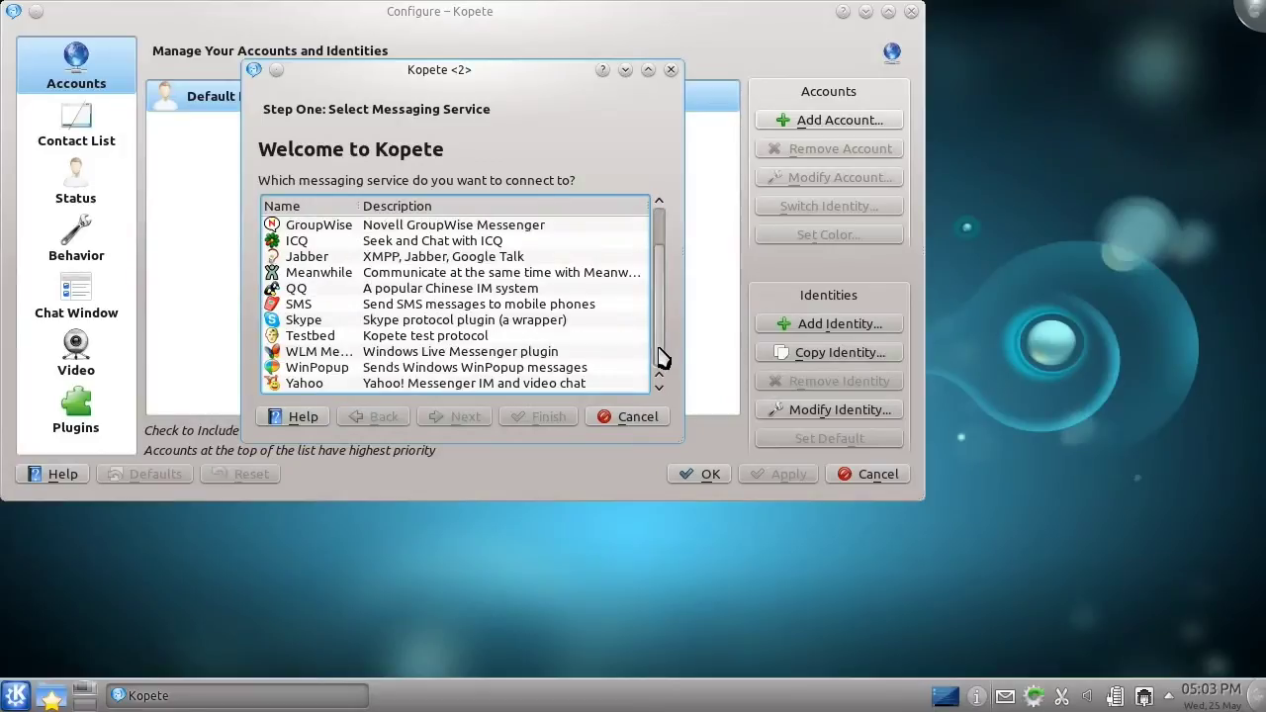
{"action": "left_click", "coordinate": [602, 352]}
{"action": "scroll", "coordinate": [663, 242], "scroll_direction": "up", "scroll_amount": 1}
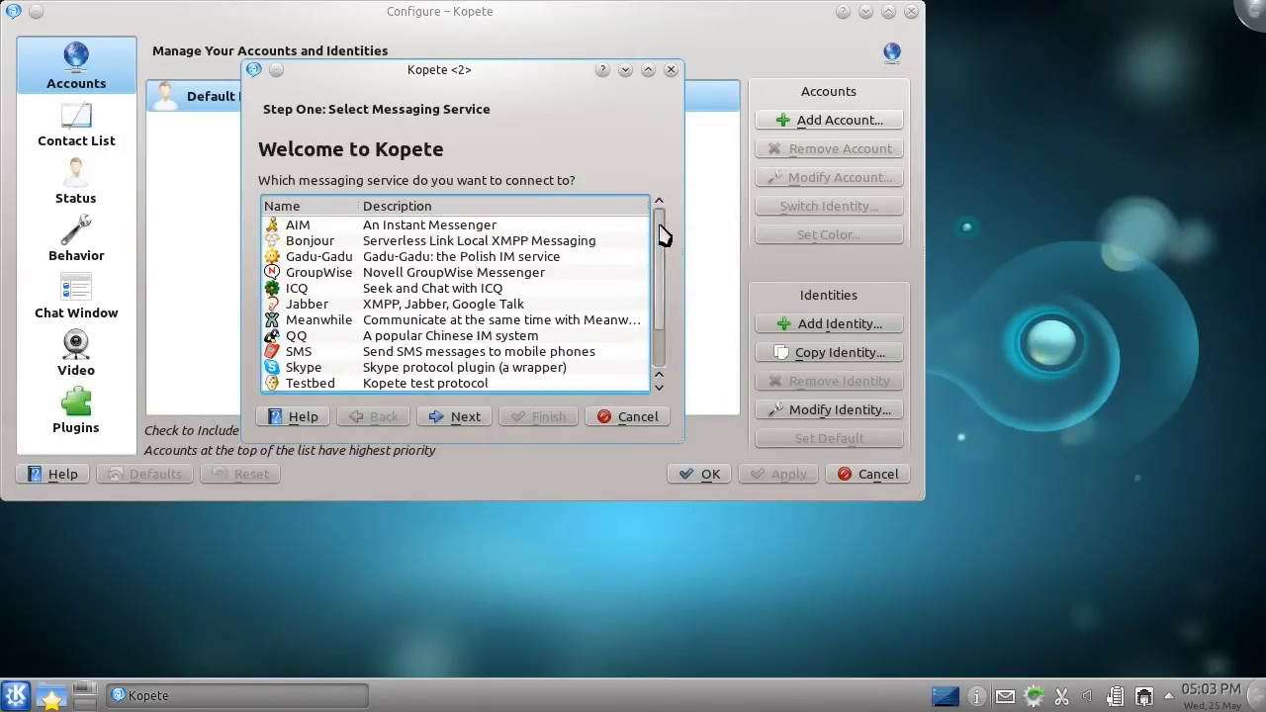
{"action": "left_click", "coordinate": [627, 229]}
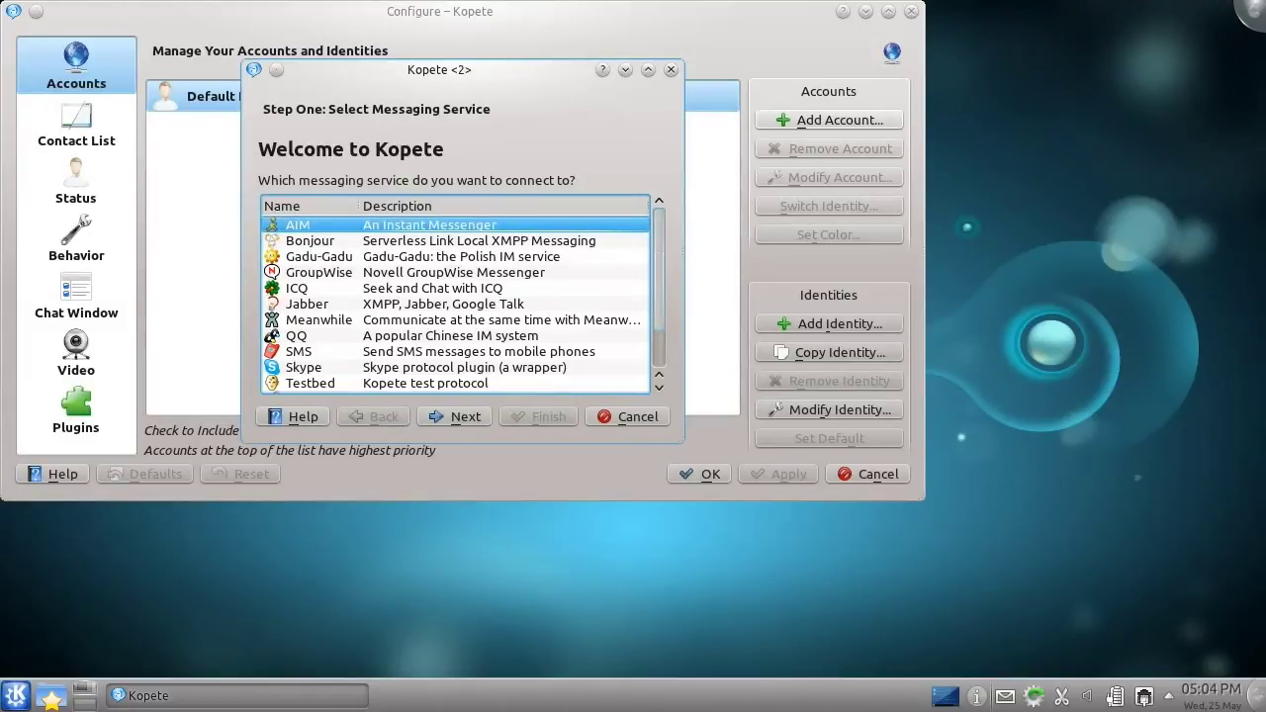
{"action": "left_click", "coordinate": [634, 309]}
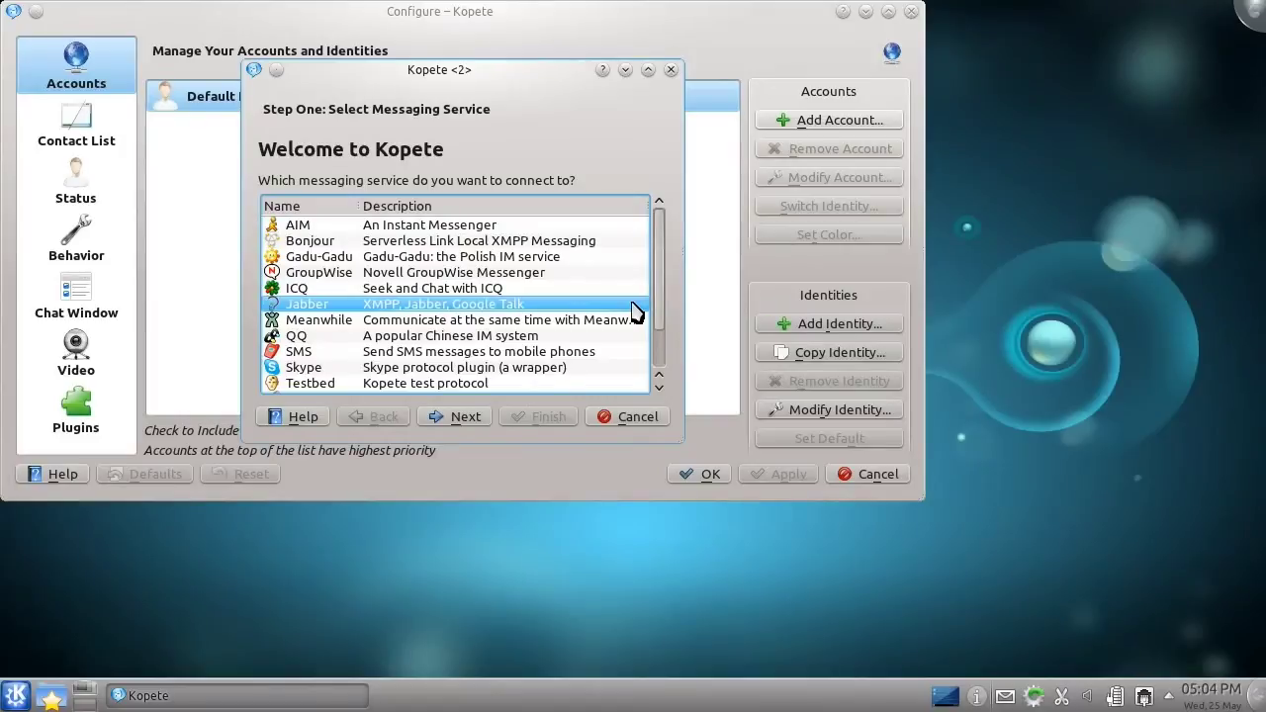
{"action": "left_click", "coordinate": [634, 422]}
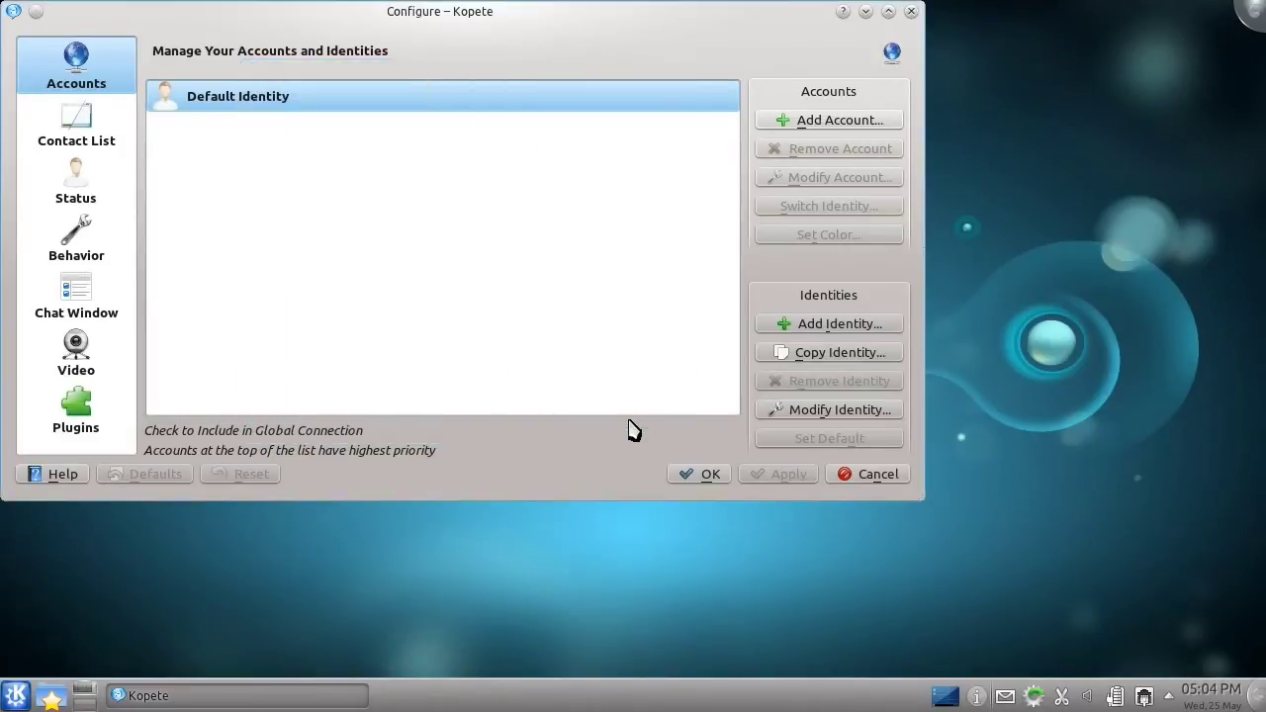
Step: Review Kopete's available plugins, including KopeteTeX and OTR, and quit the messenger after closing its configuration
{"action": "left_click", "coordinate": [83, 415]}
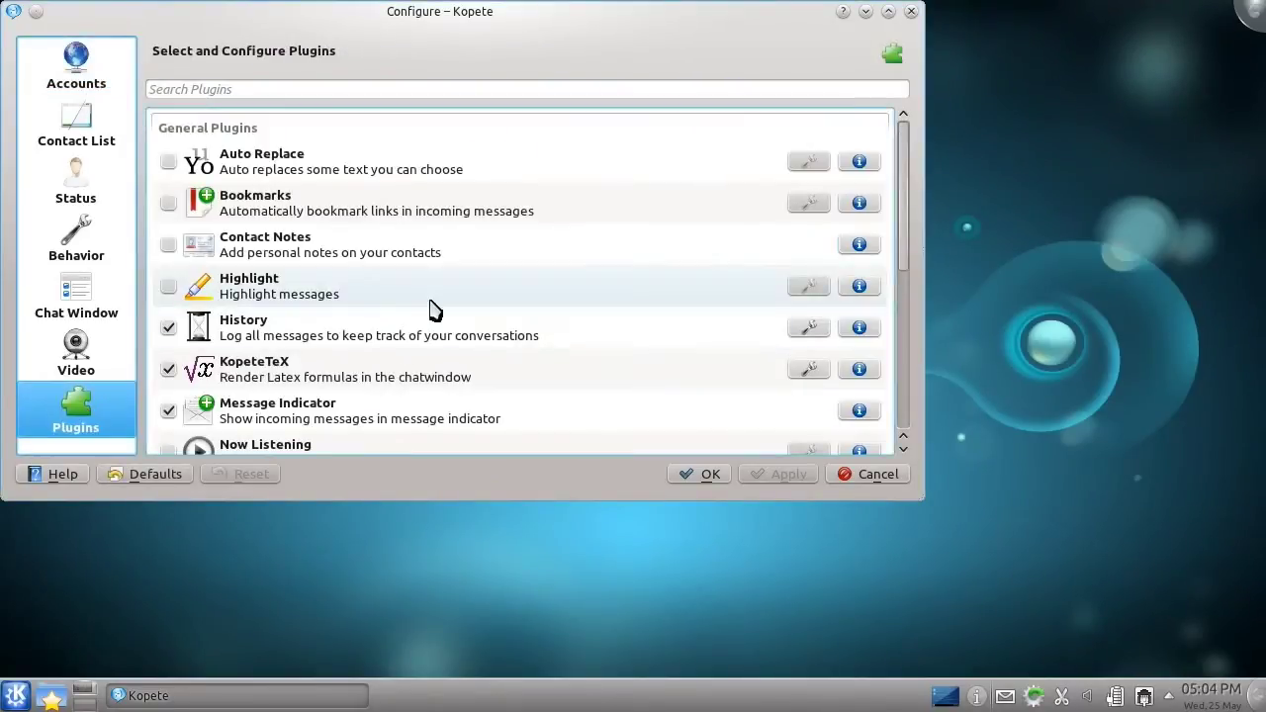
{"action": "left_click", "coordinate": [455, 376]}
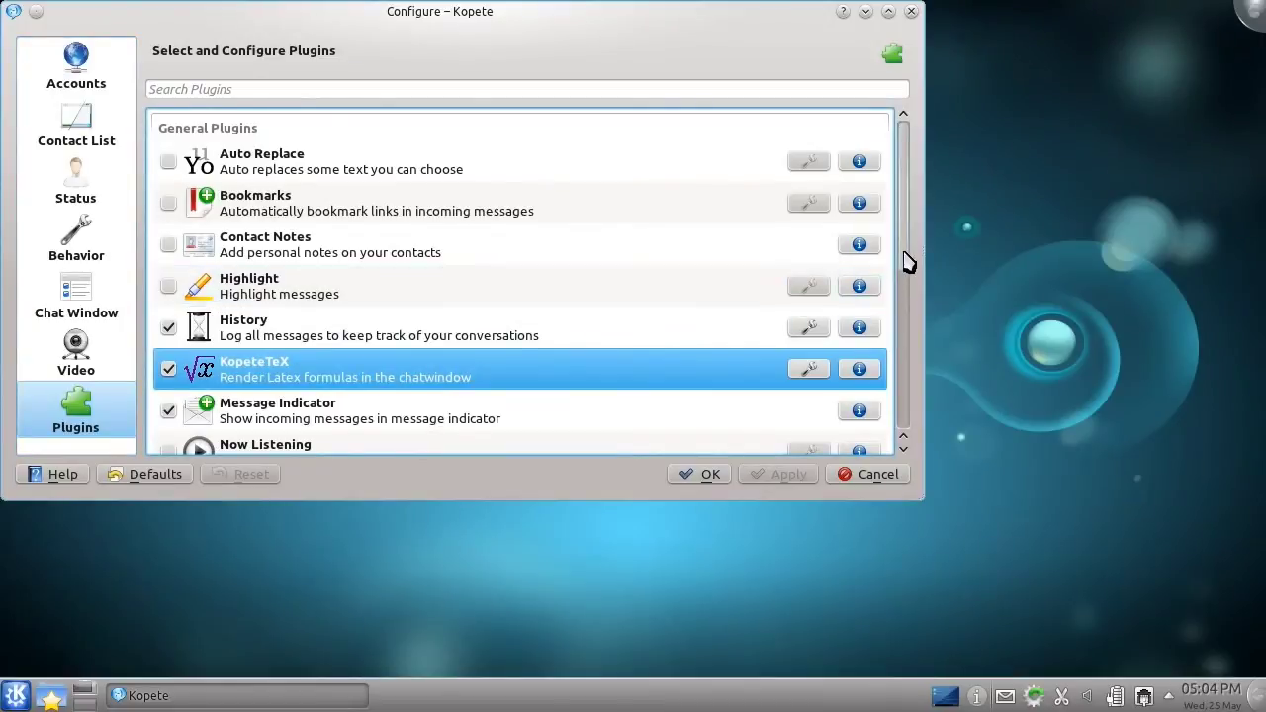
{"action": "scroll", "coordinate": [908, 286], "scroll_direction": "down", "scroll_amount": 3}
{"action": "left_click", "coordinate": [758, 281]}
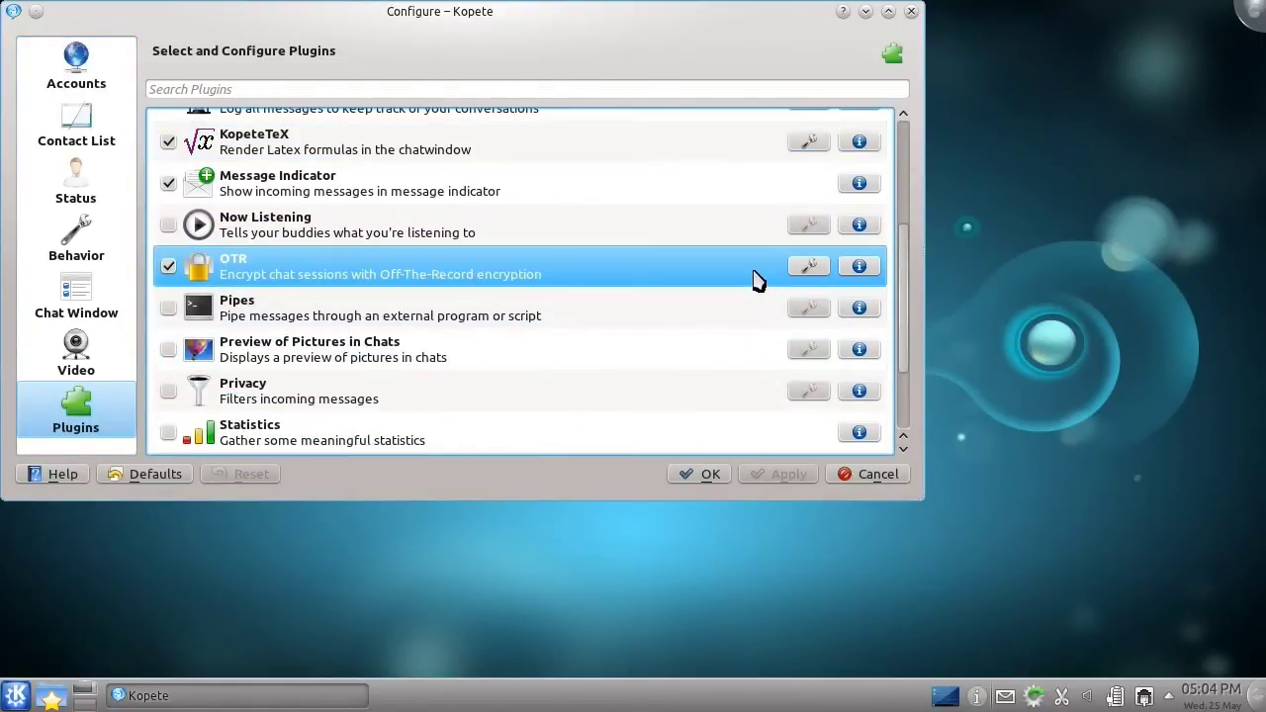
{"action": "left_click", "coordinate": [709, 477]}
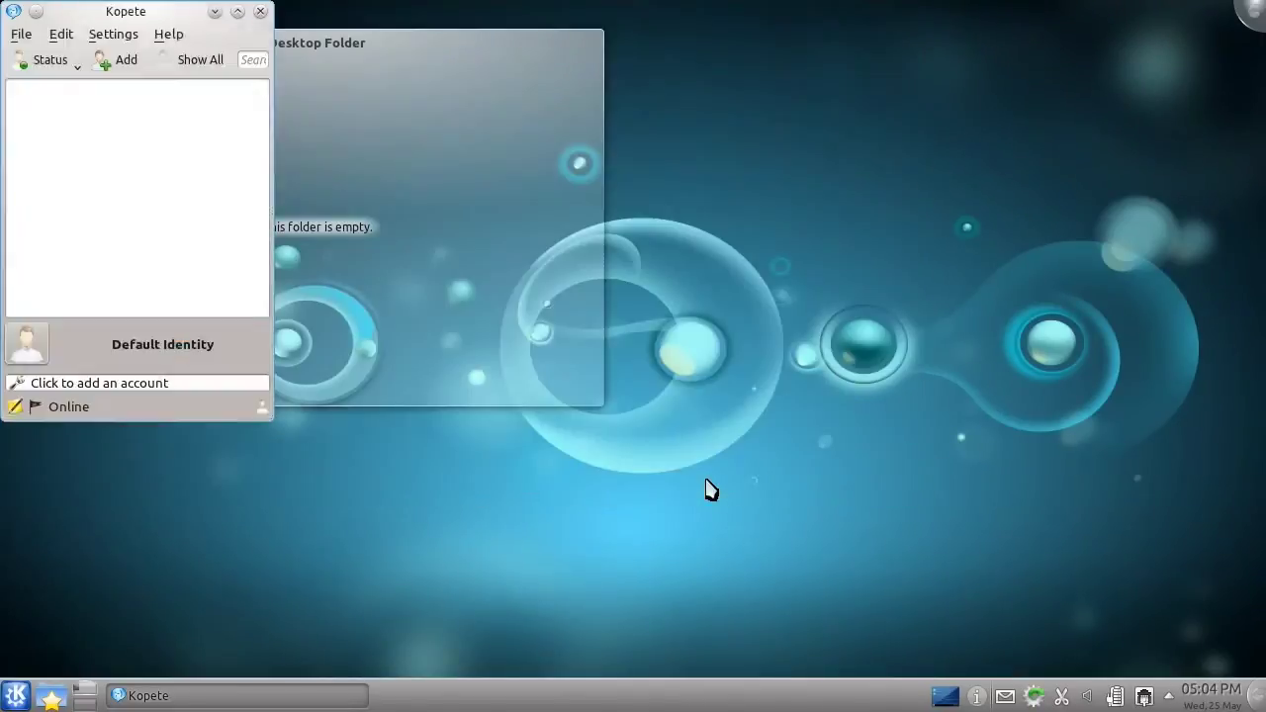
{"action": "key", "text": "ctrl+q"}
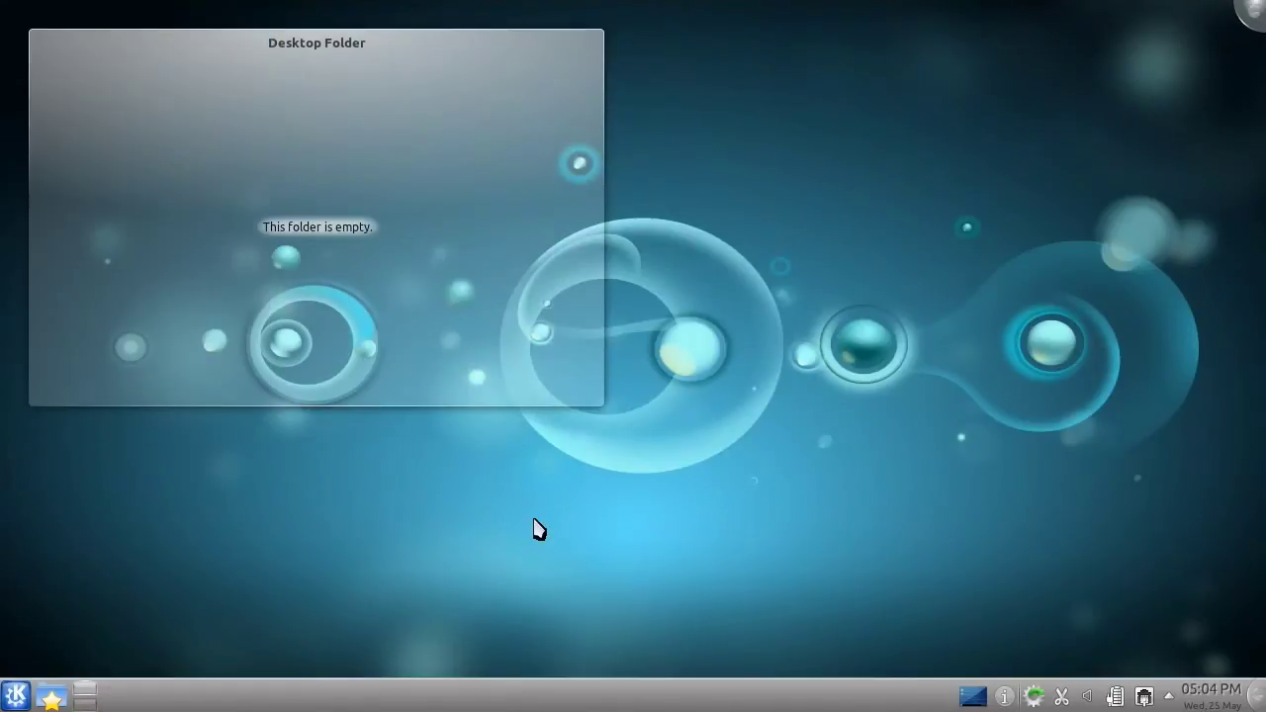
Step: Browse the launcher's Office application category and launch the general LibreOffice suite
{"action": "left_click", "coordinate": [15, 696]}
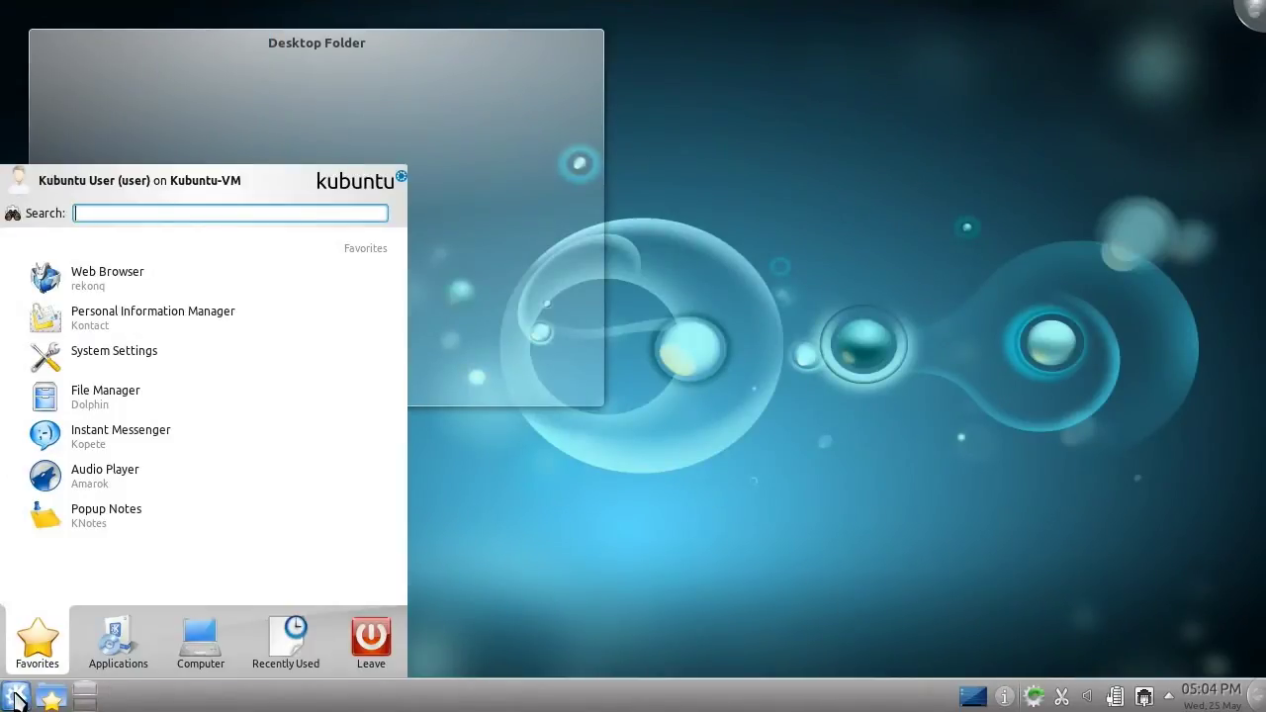
{"action": "left_click", "coordinate": [119, 641]}
{"action": "left_click", "coordinate": [282, 447]}
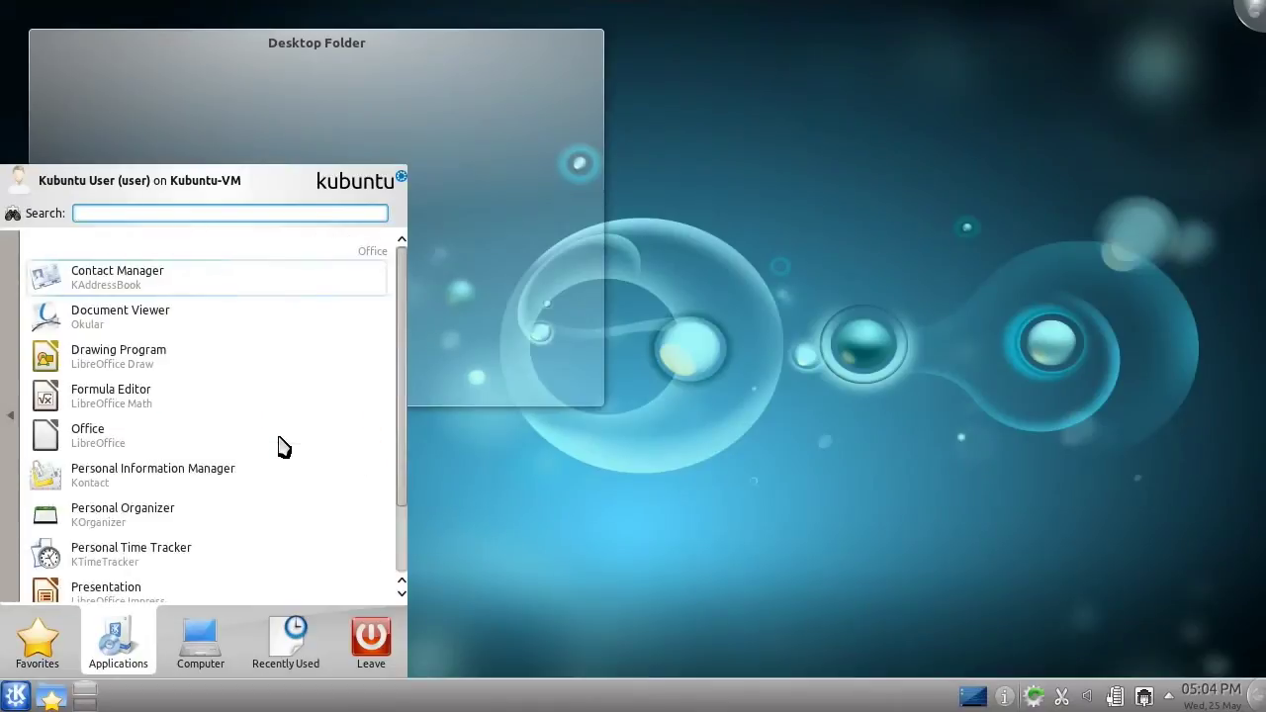
{"action": "left_click", "coordinate": [237, 442]}
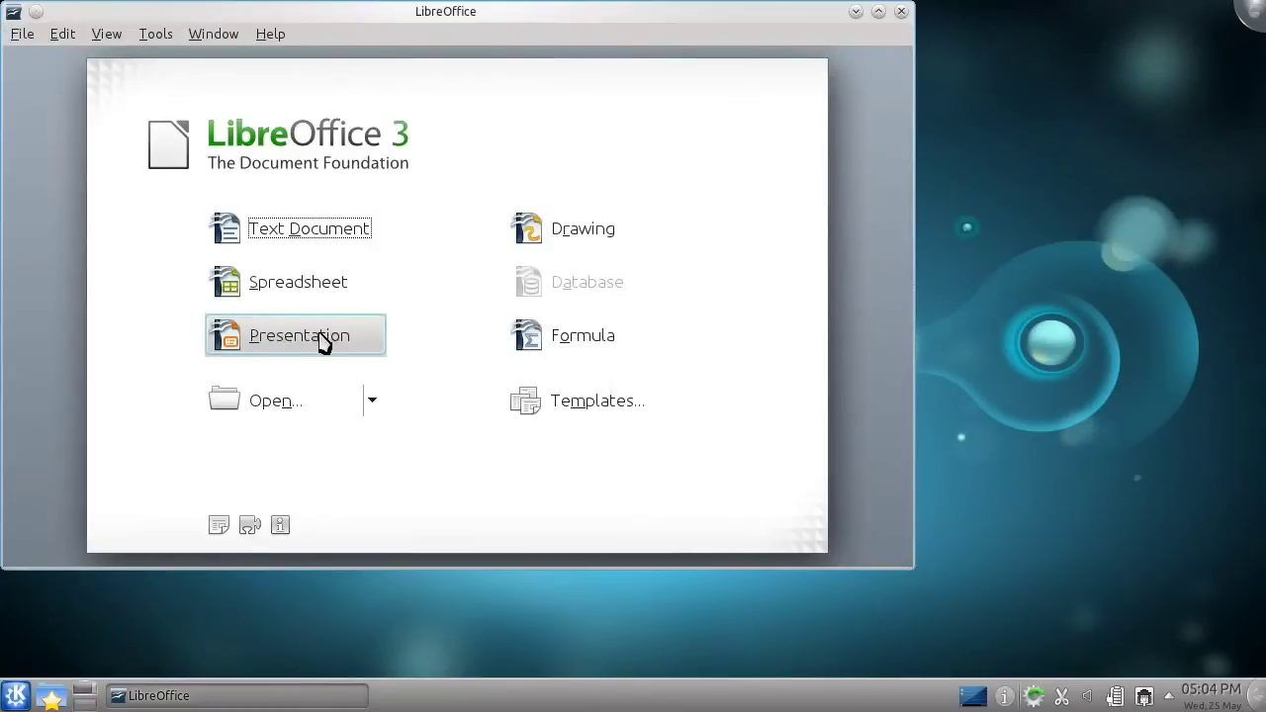
Step: Create a new presentation with the Human slide design through the Presentation Wizard, and close it without saving
{"action": "left_click", "coordinate": [322, 339]}
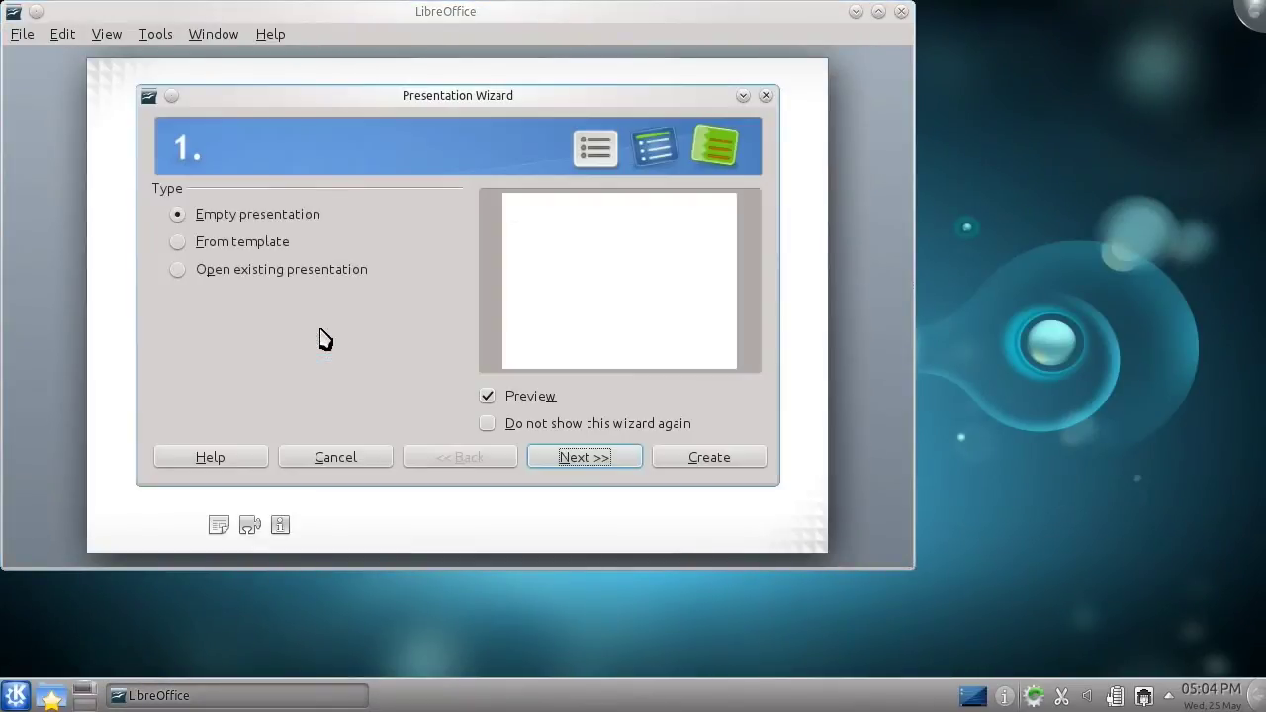
{"action": "left_click", "coordinate": [559, 458]}
{"action": "left_click", "coordinate": [437, 300]}
{"action": "left_click", "coordinate": [438, 300]}
{"action": "left_click", "coordinate": [395, 297]}
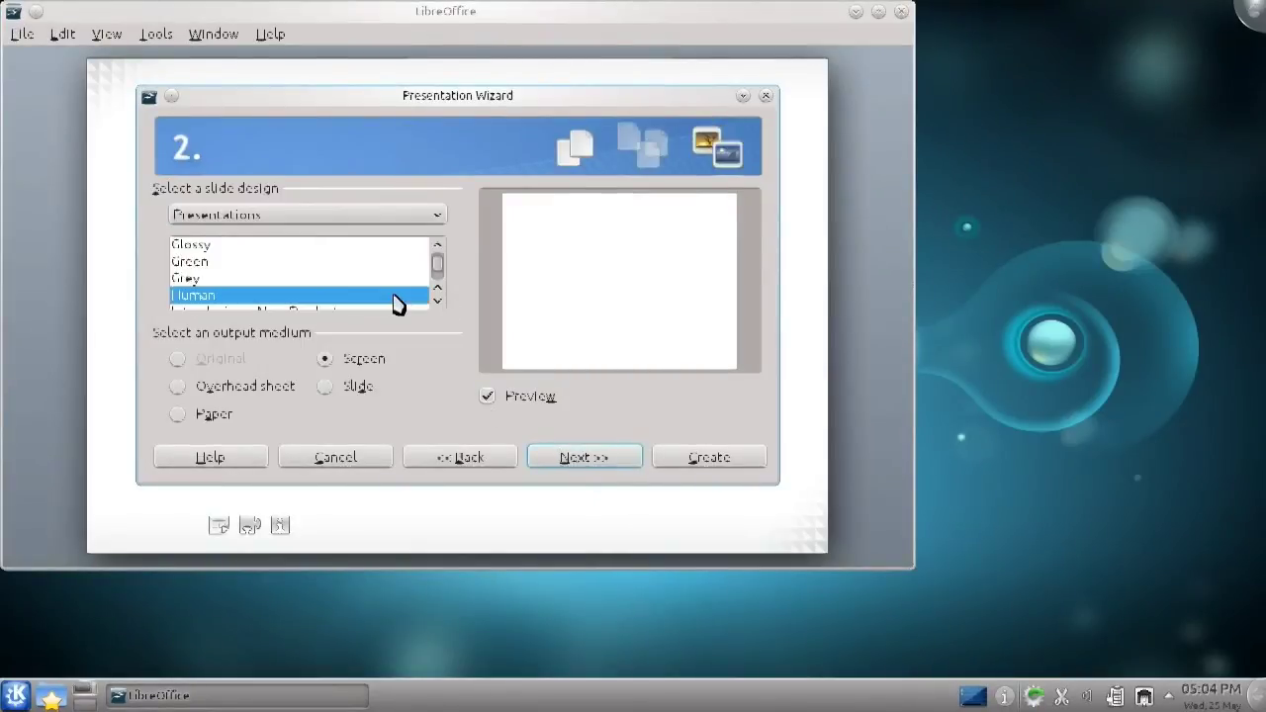
{"action": "left_click", "coordinate": [703, 463]}
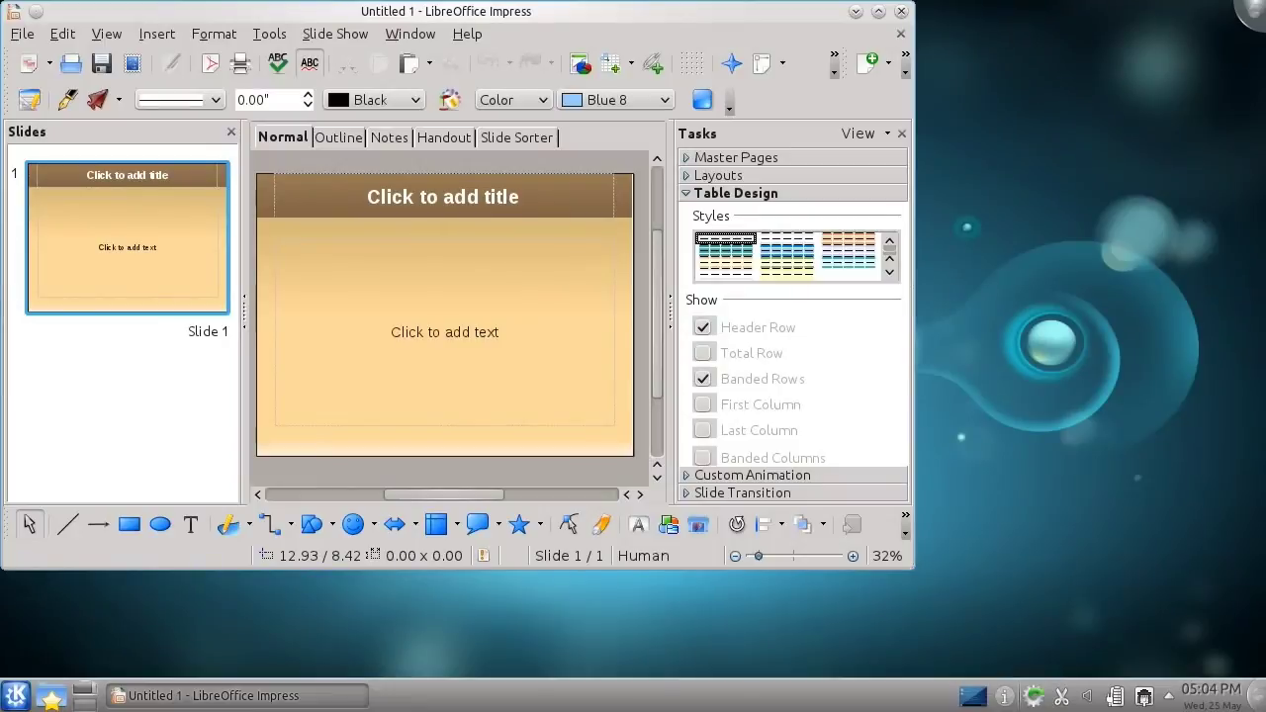
{"action": "left_click", "coordinate": [901, 14]}
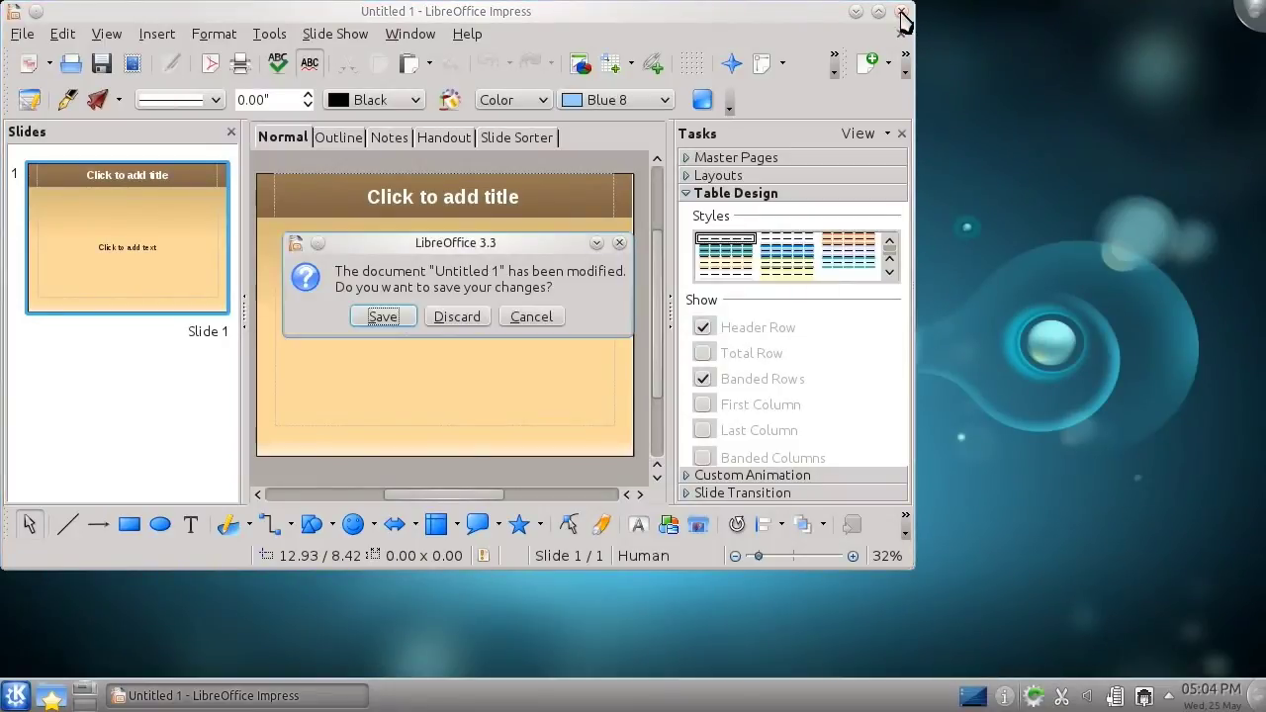
{"action": "left_click", "coordinate": [479, 319]}
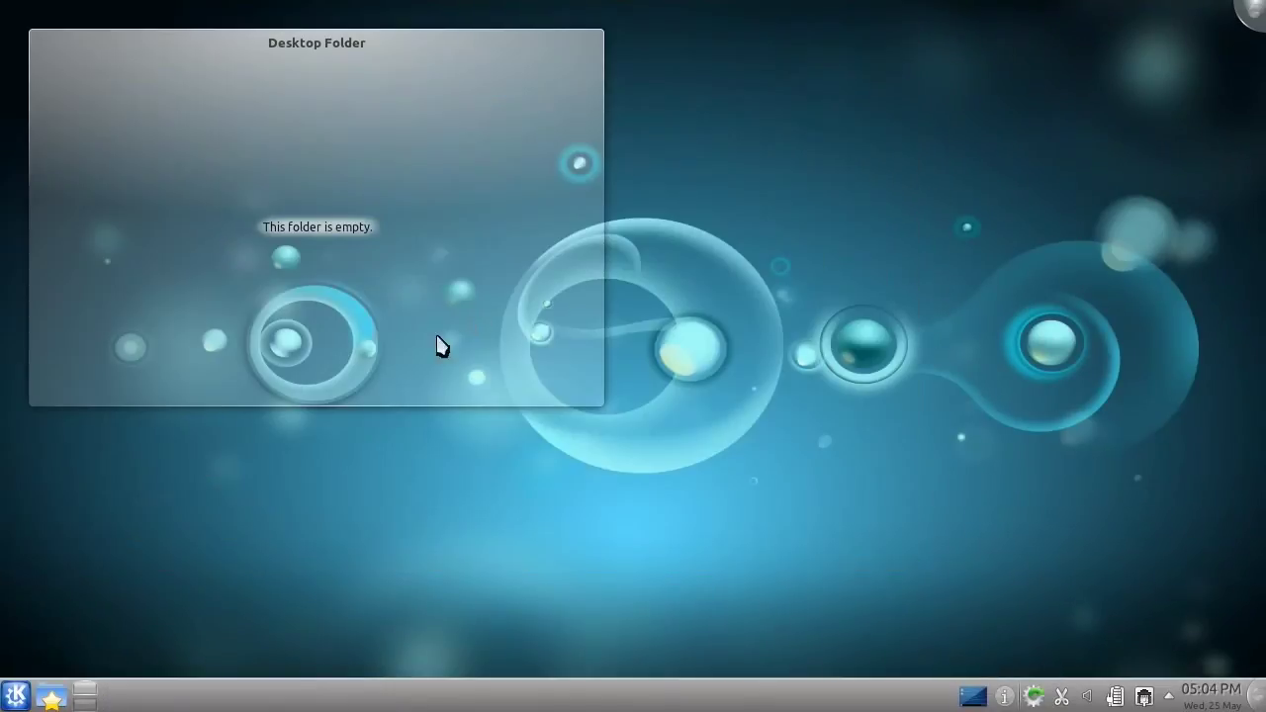
Step: Open the KDE Help Center from the launcher's application list
{"action": "left_click", "coordinate": [11, 699]}
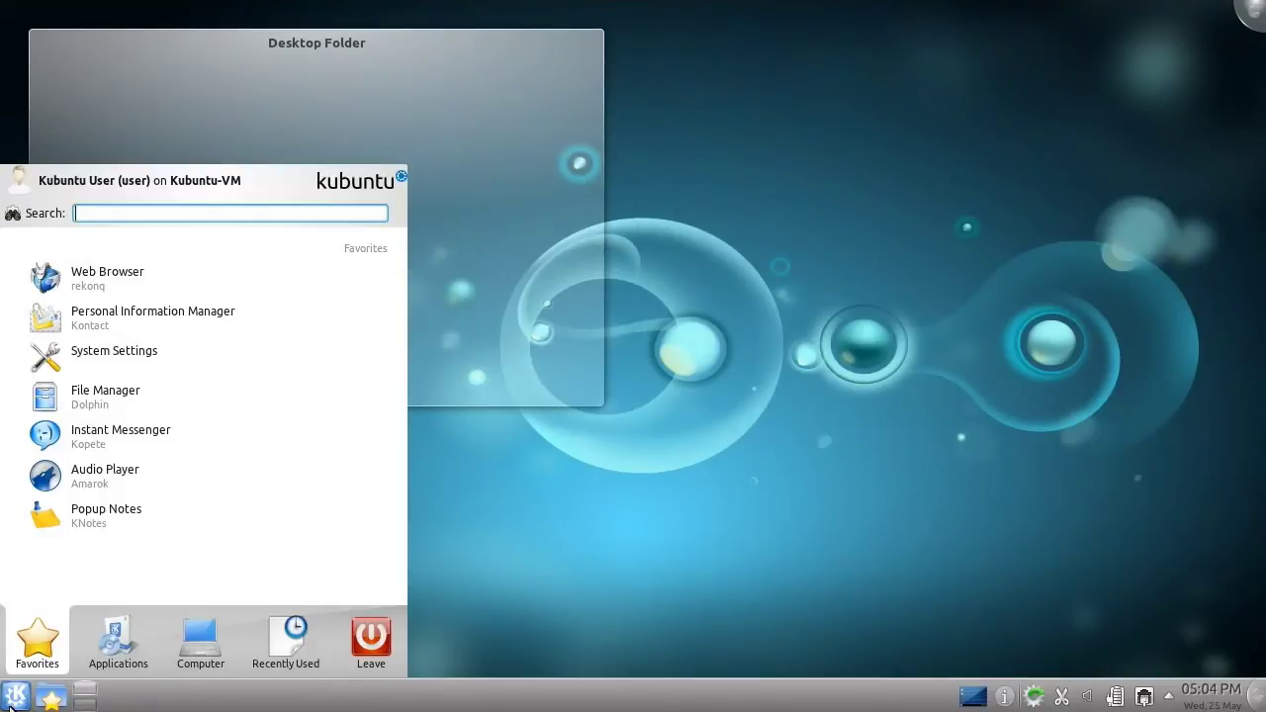
{"action": "left_click", "coordinate": [117, 641]}
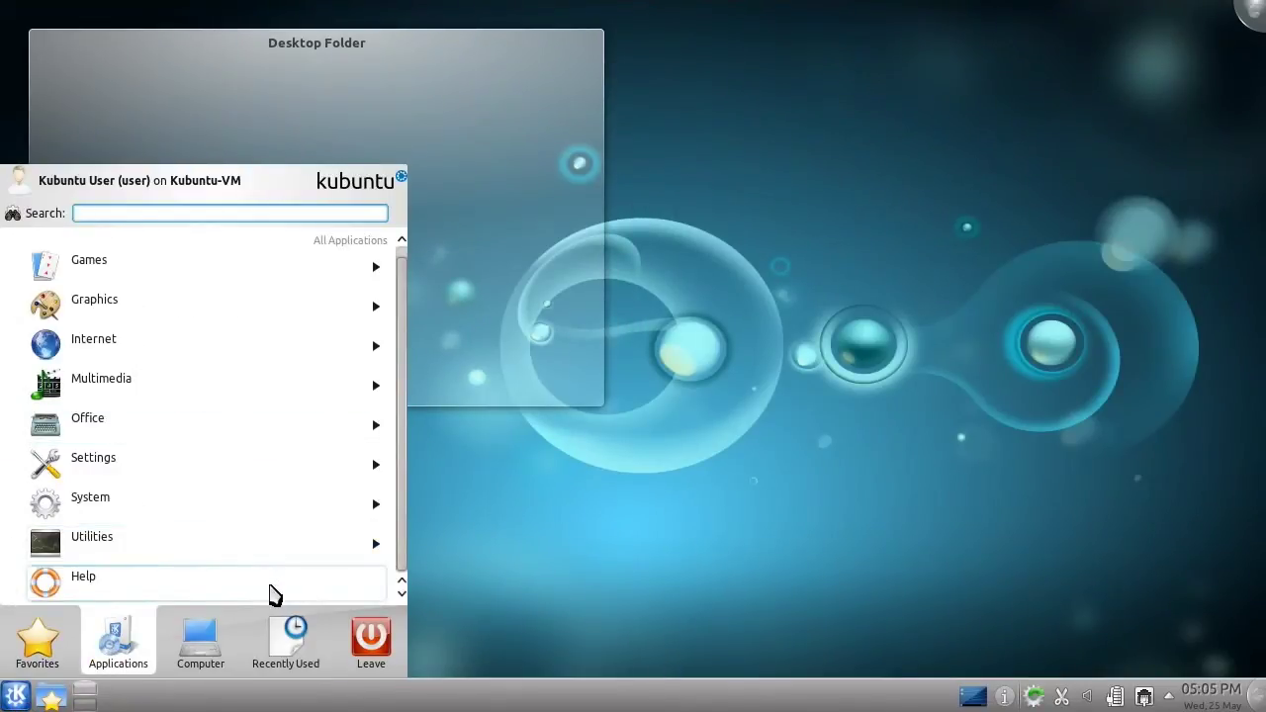
{"action": "left_click", "coordinate": [275, 594]}
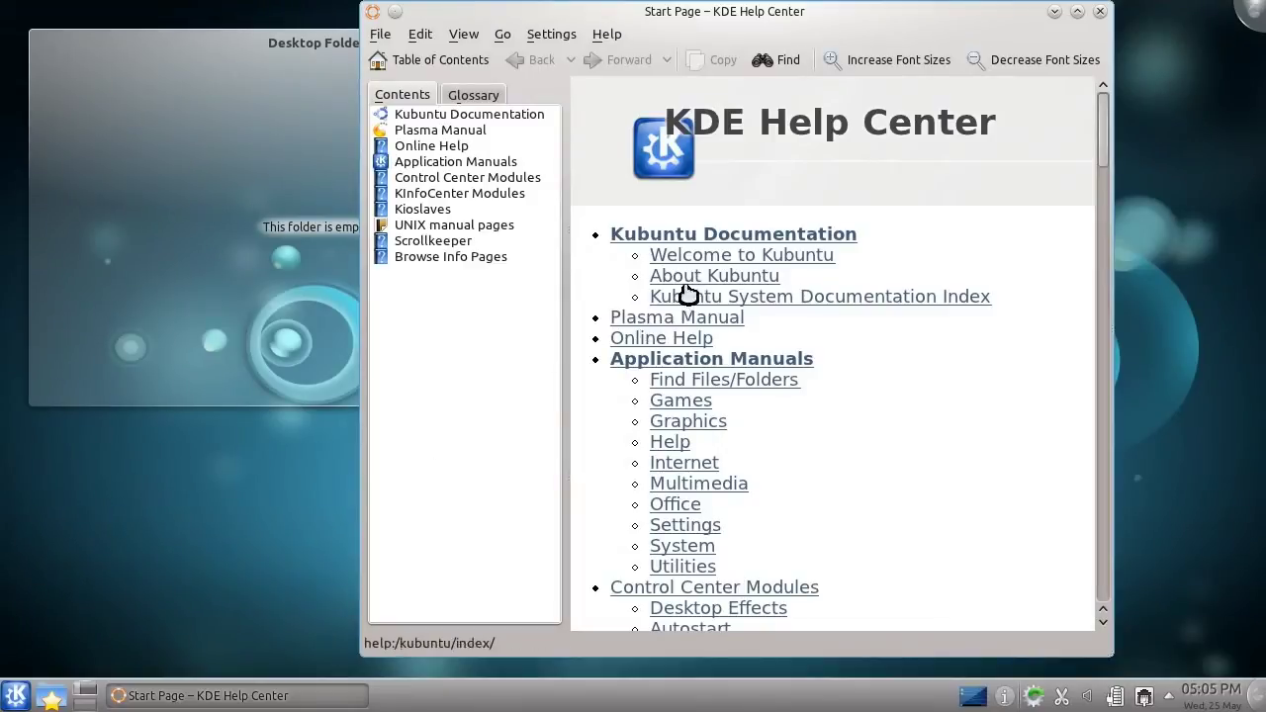
Step: View the Welcome to Kubuntu page in the Kubuntu Documentation with the help window maximized
{"action": "left_click", "coordinate": [747, 237]}
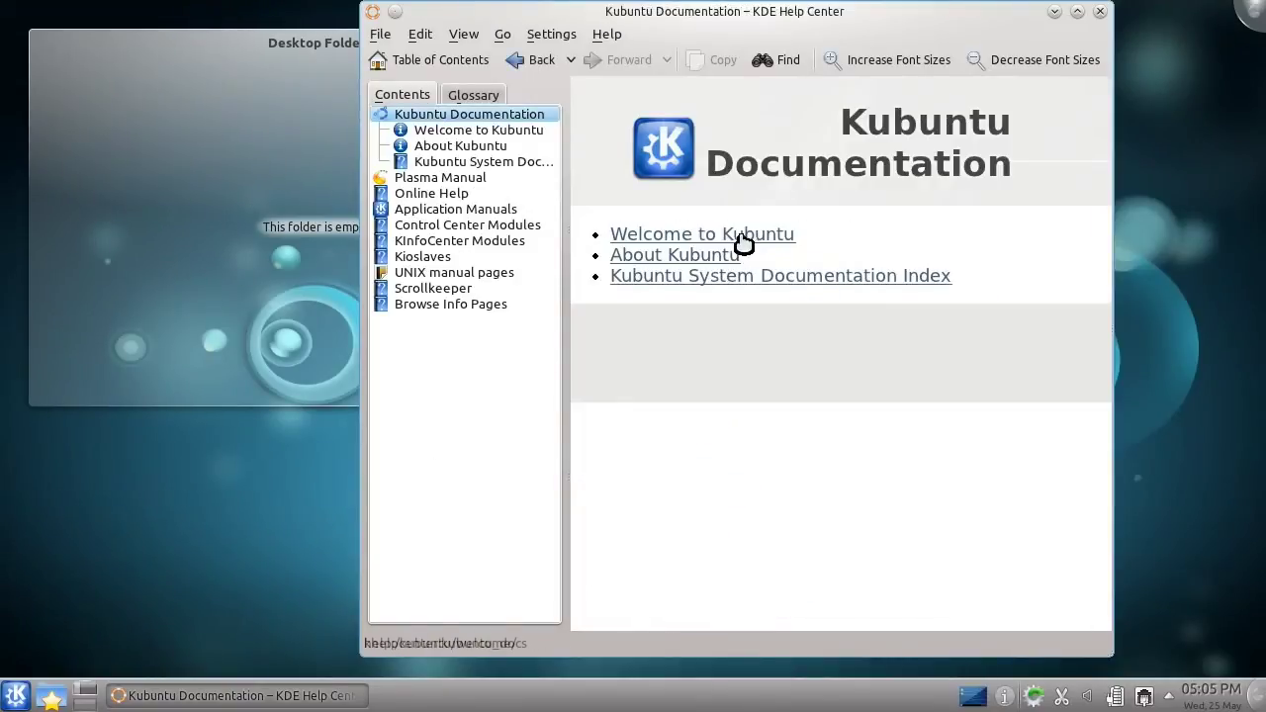
{"action": "left_click", "coordinate": [742, 238]}
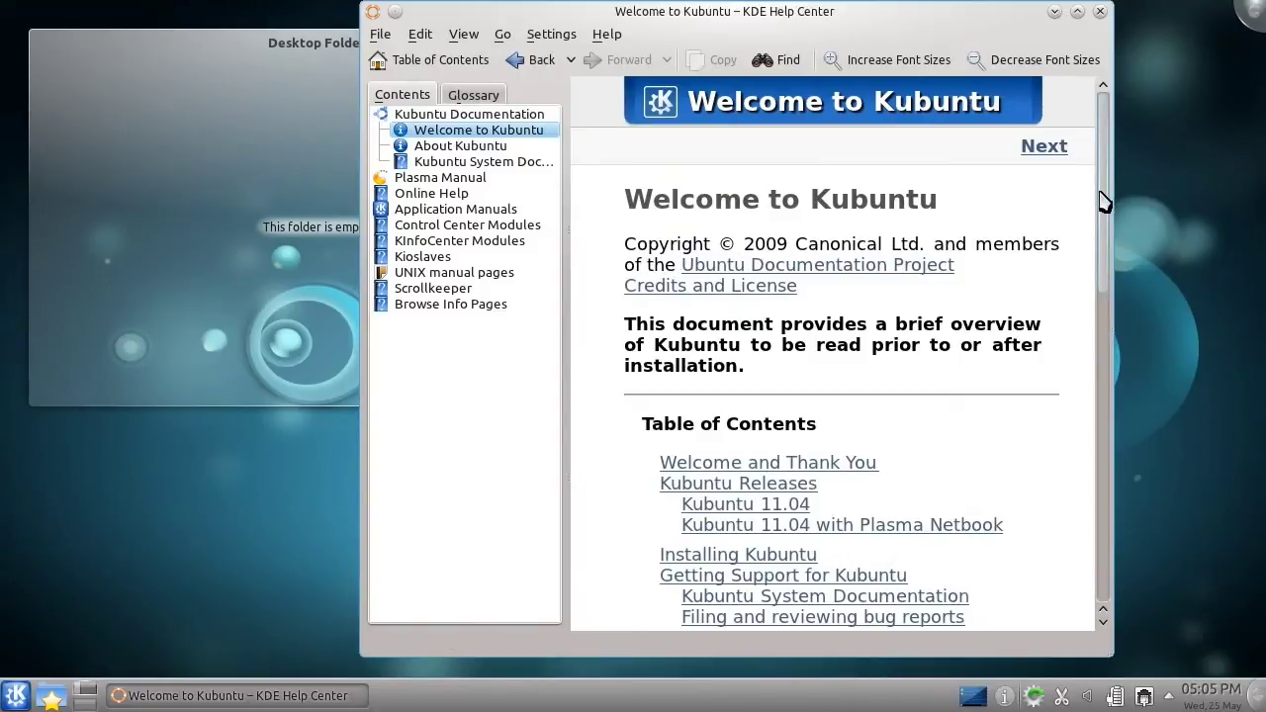
{"action": "left_click", "coordinate": [1077, 11]}
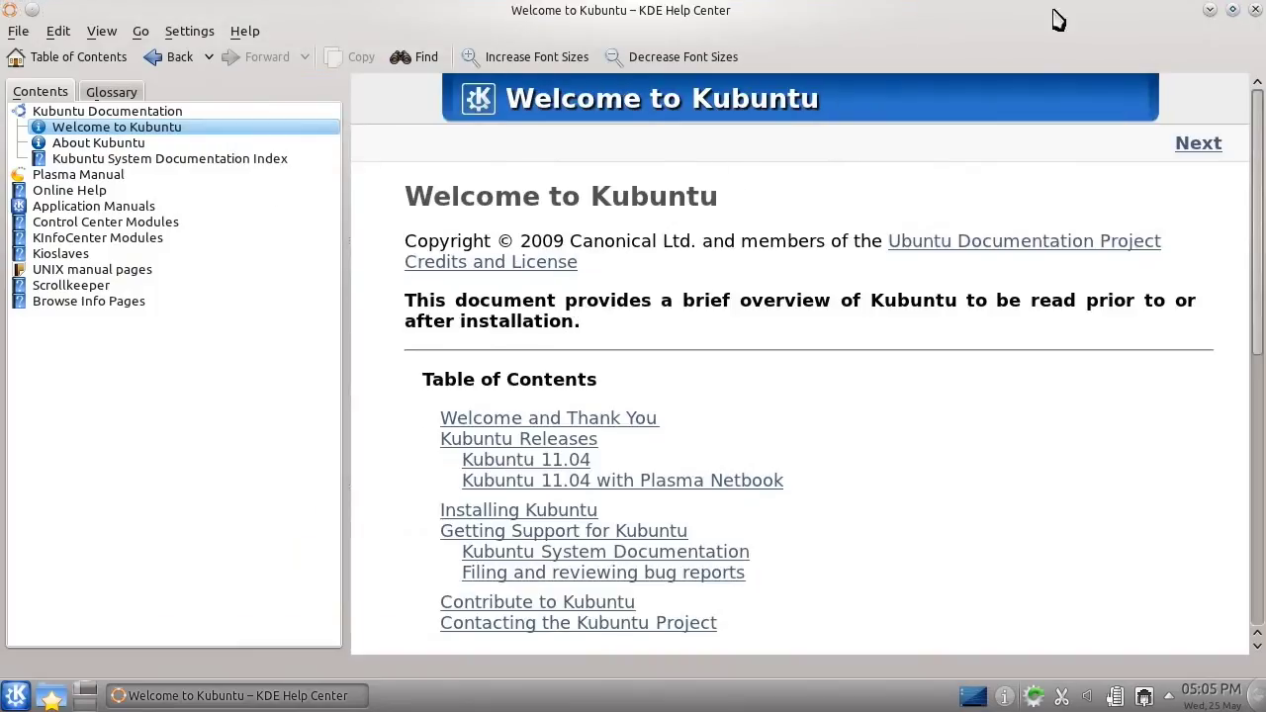
Step: Look through the Application Manuals and the Help manual listed there, and close the Help Center
{"action": "left_click", "coordinate": [214, 208]}
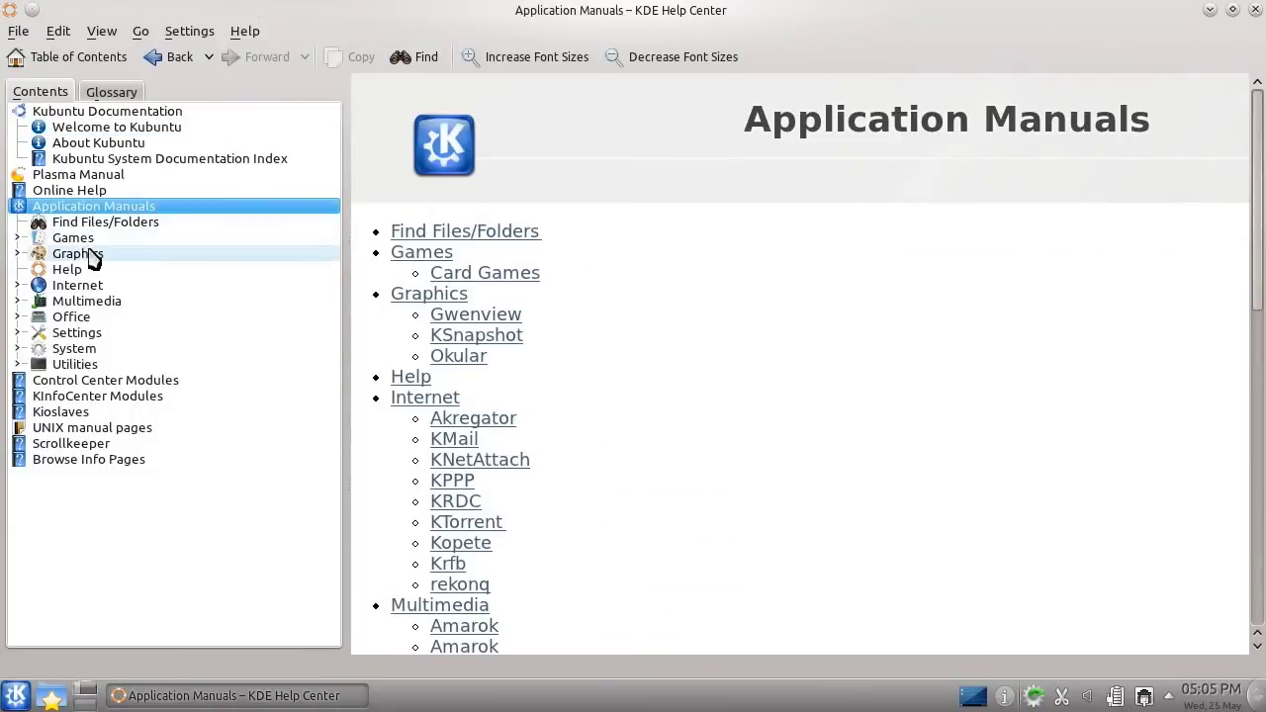
{"action": "left_click", "coordinate": [60, 273]}
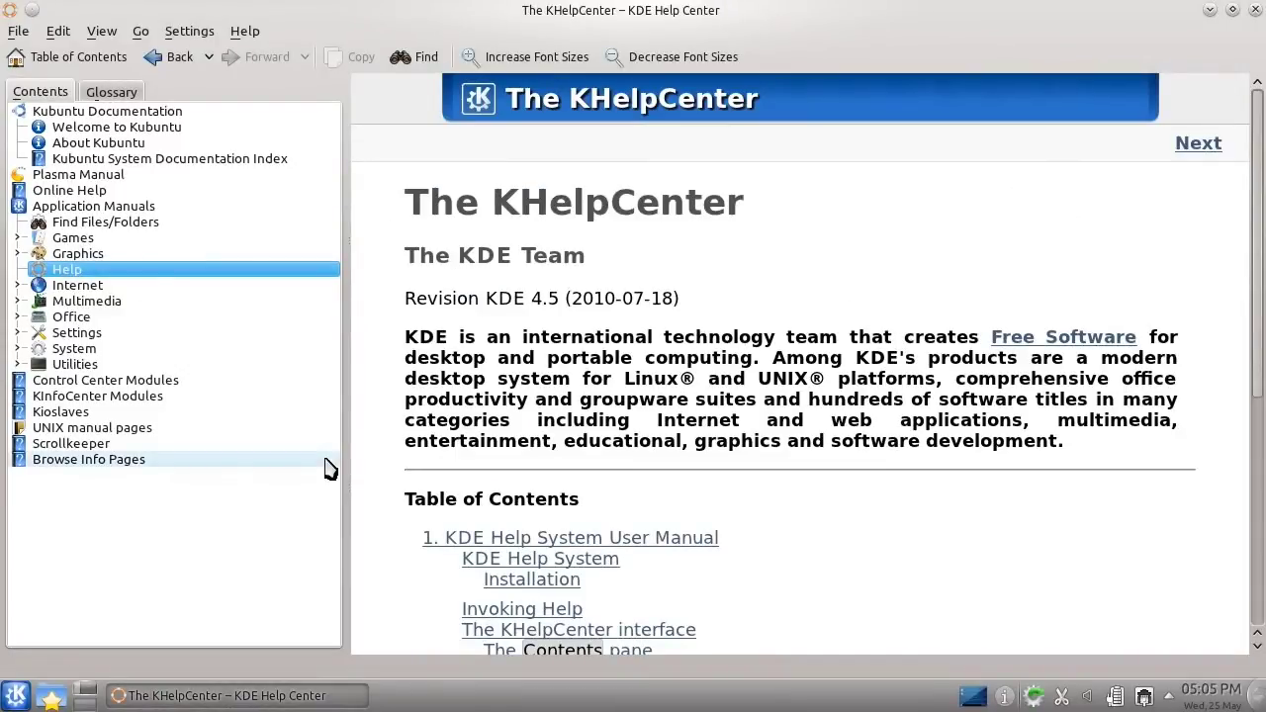
{"action": "left_click", "coordinate": [1256, 10]}
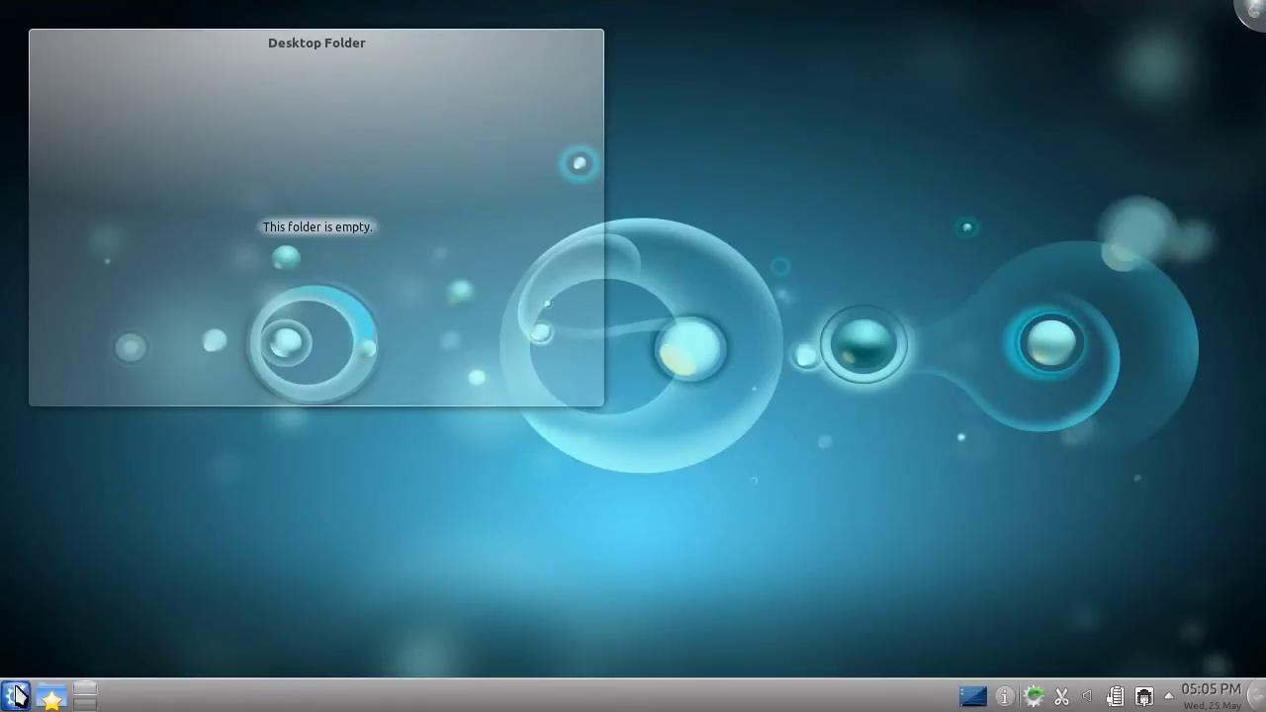
Step: Launch the Quassel IRC client from the launcher's Internet application category
{"action": "left_click", "coordinate": [16, 696]}
{"action": "left_click", "coordinate": [116, 658]}
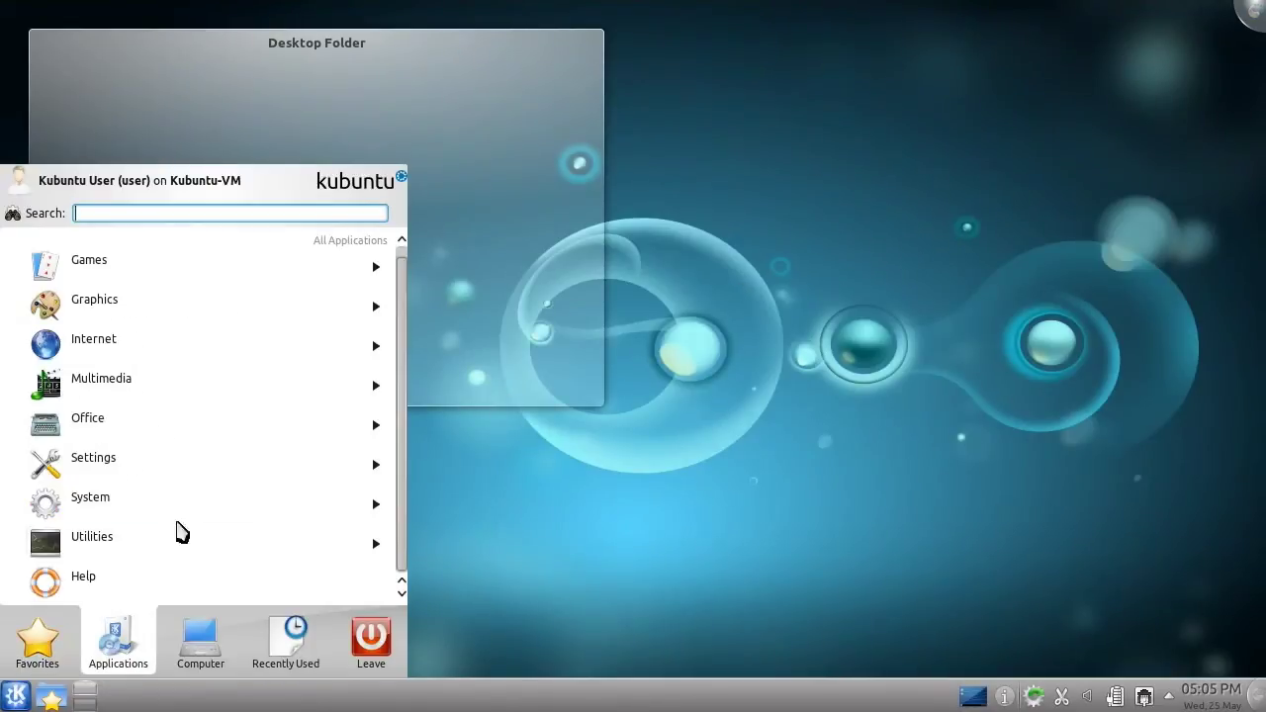
{"action": "left_click", "coordinate": [259, 358]}
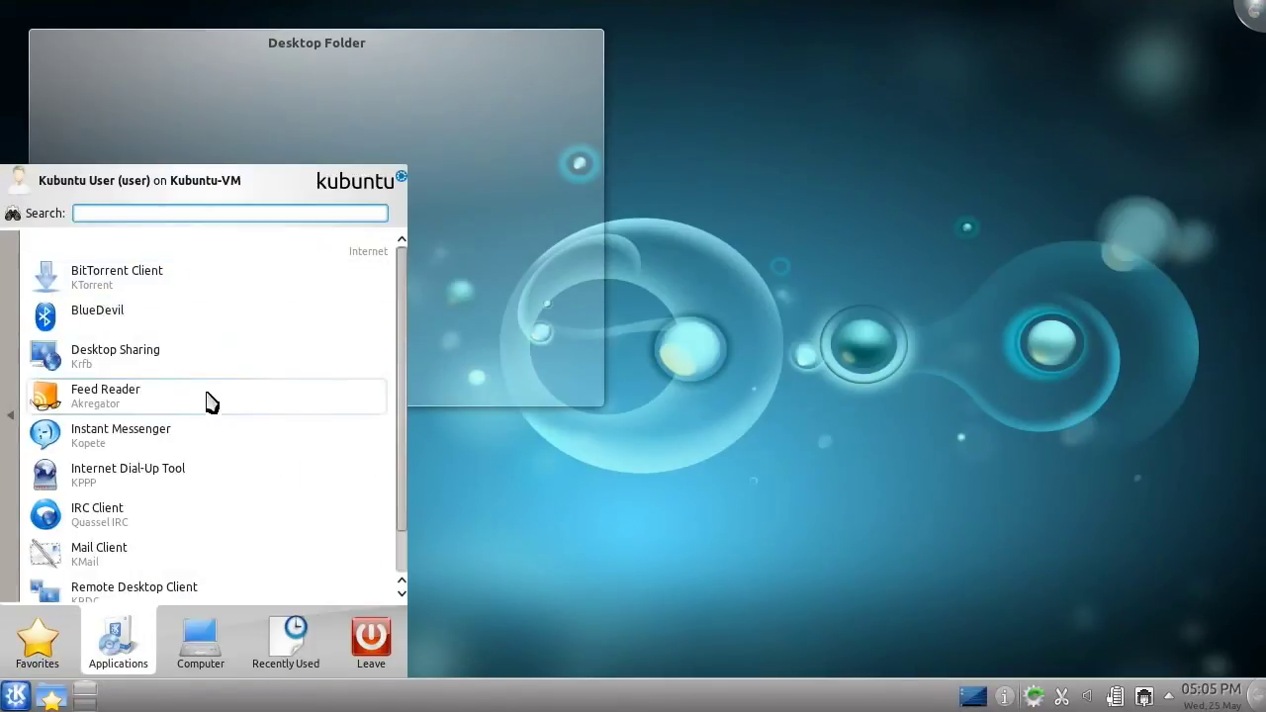
{"action": "left_click", "coordinate": [217, 520]}
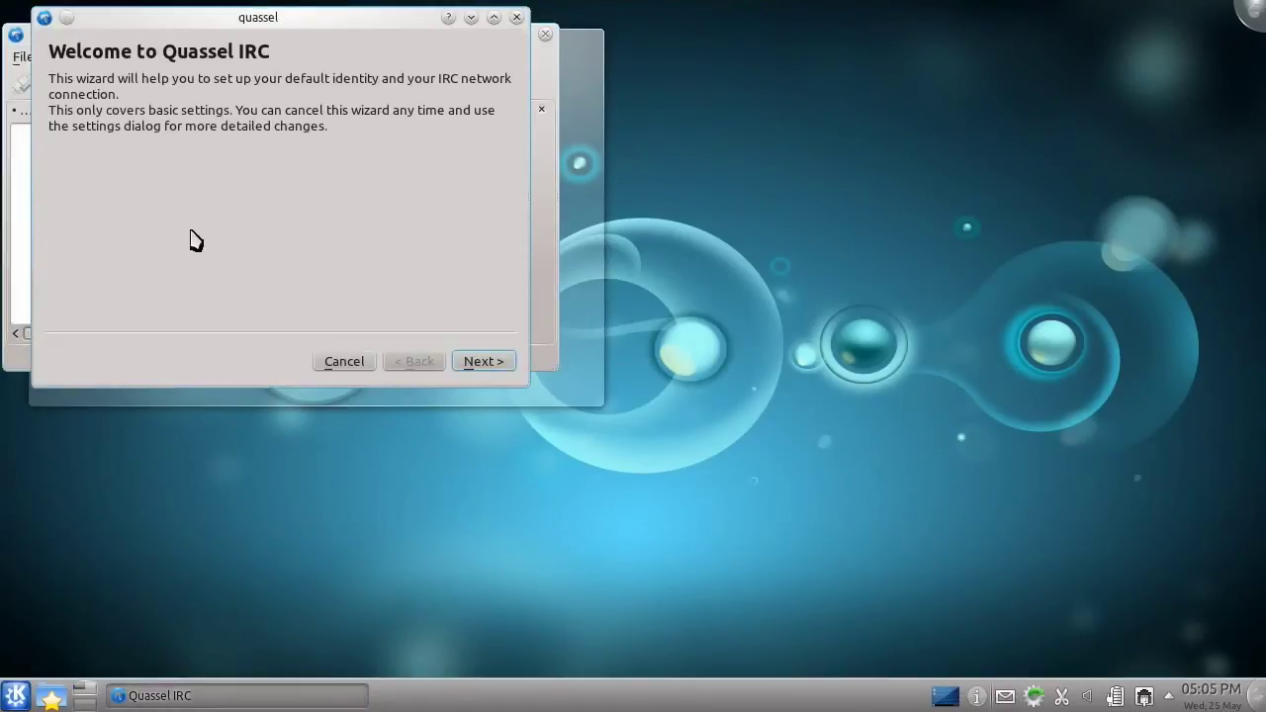
Step: Complete Quassel's first-run wizard, keeping the default identity and network settings
{"action": "left_click", "coordinate": [479, 368]}
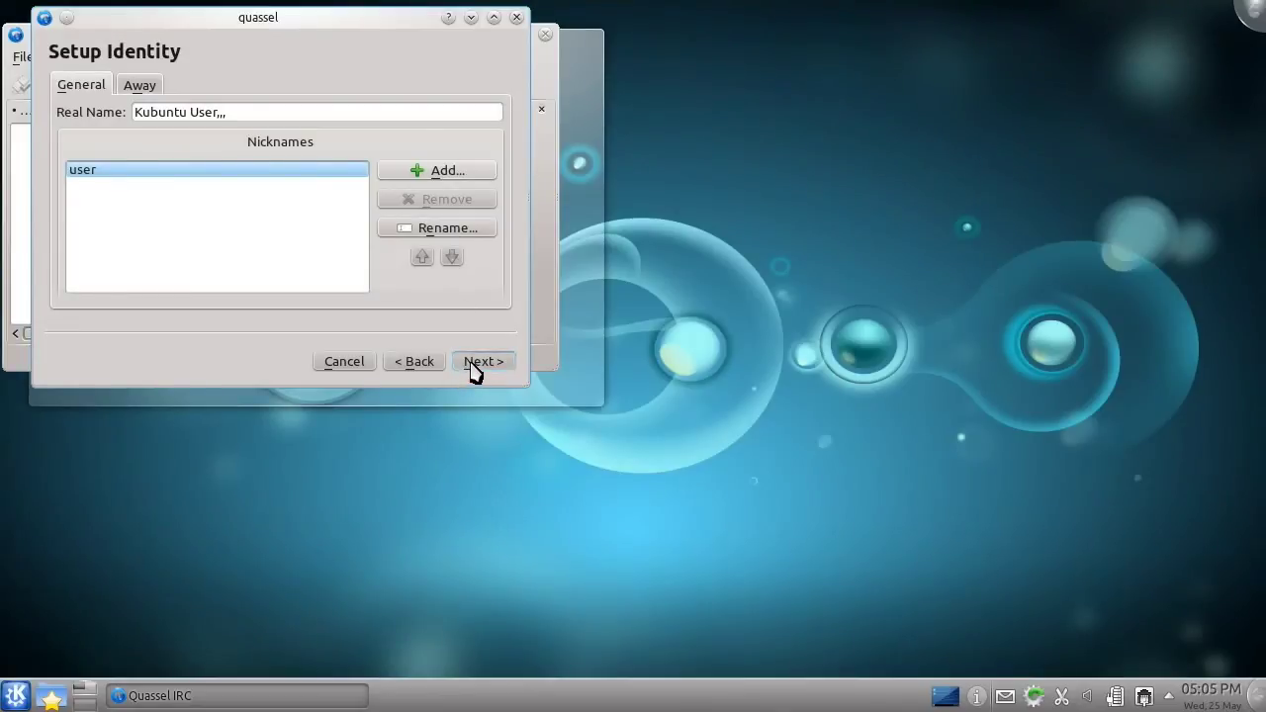
{"action": "left_click", "coordinate": [475, 365]}
{"action": "left_click", "coordinate": [487, 437]}
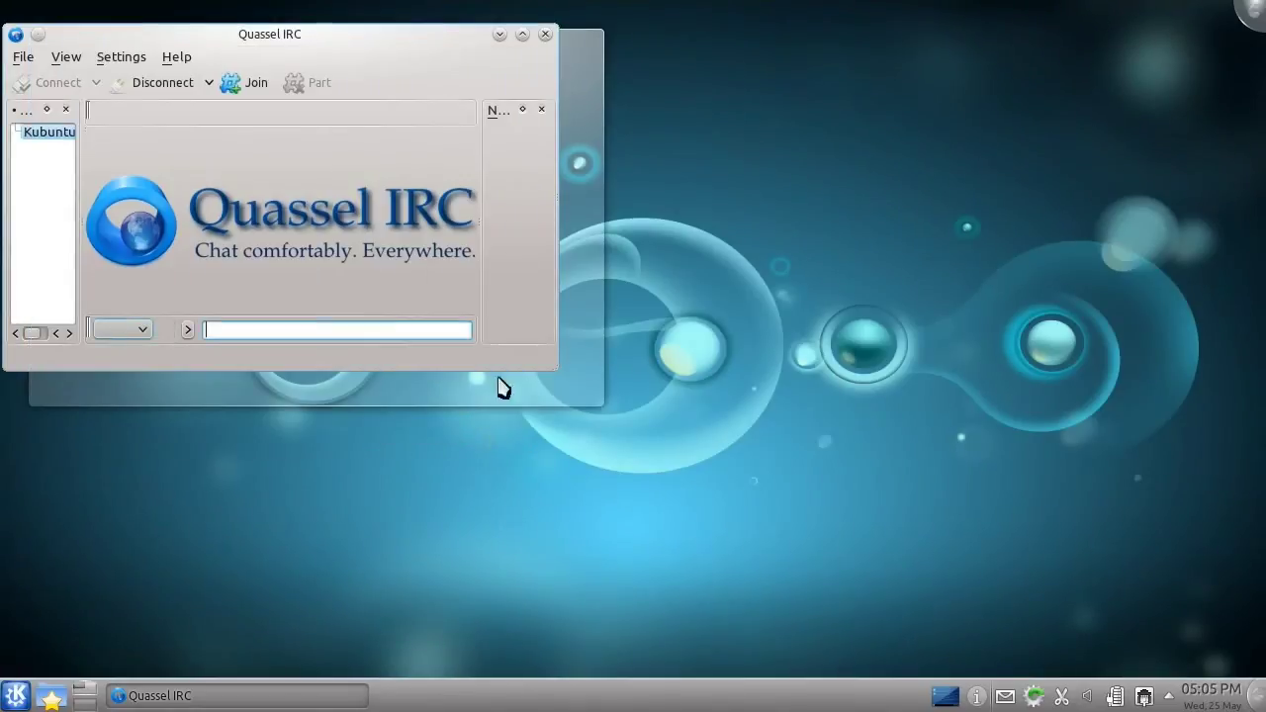
Step: Maximize the Quassel window and widen the All Chats list until the full Kubuntu IRC entry fits
{"action": "left_click", "coordinate": [523, 34]}
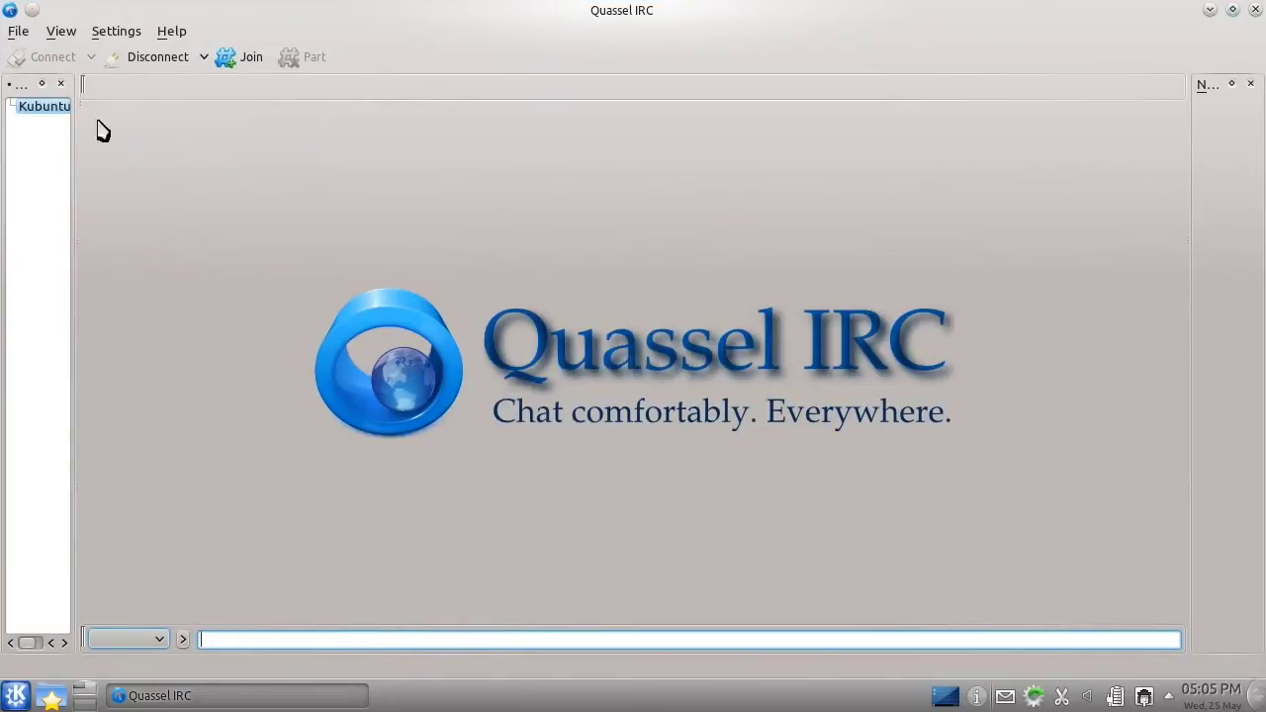
{"action": "left_click_drag", "start_coordinate": [76, 211], "coordinate": [103, 205]}
{"action": "left_click_drag", "start_coordinate": [243, 123], "coordinate": [273, 1]}
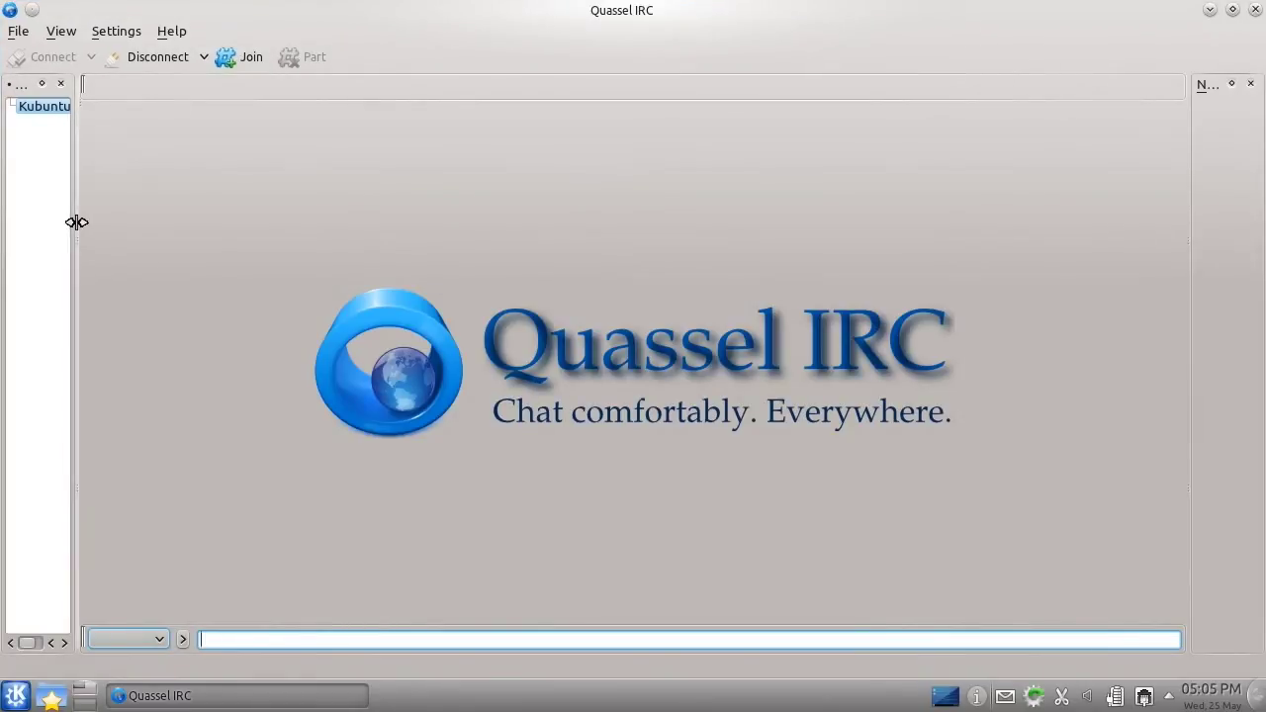
{"action": "left_click_drag", "start_coordinate": [76, 220], "coordinate": [151, 230]}
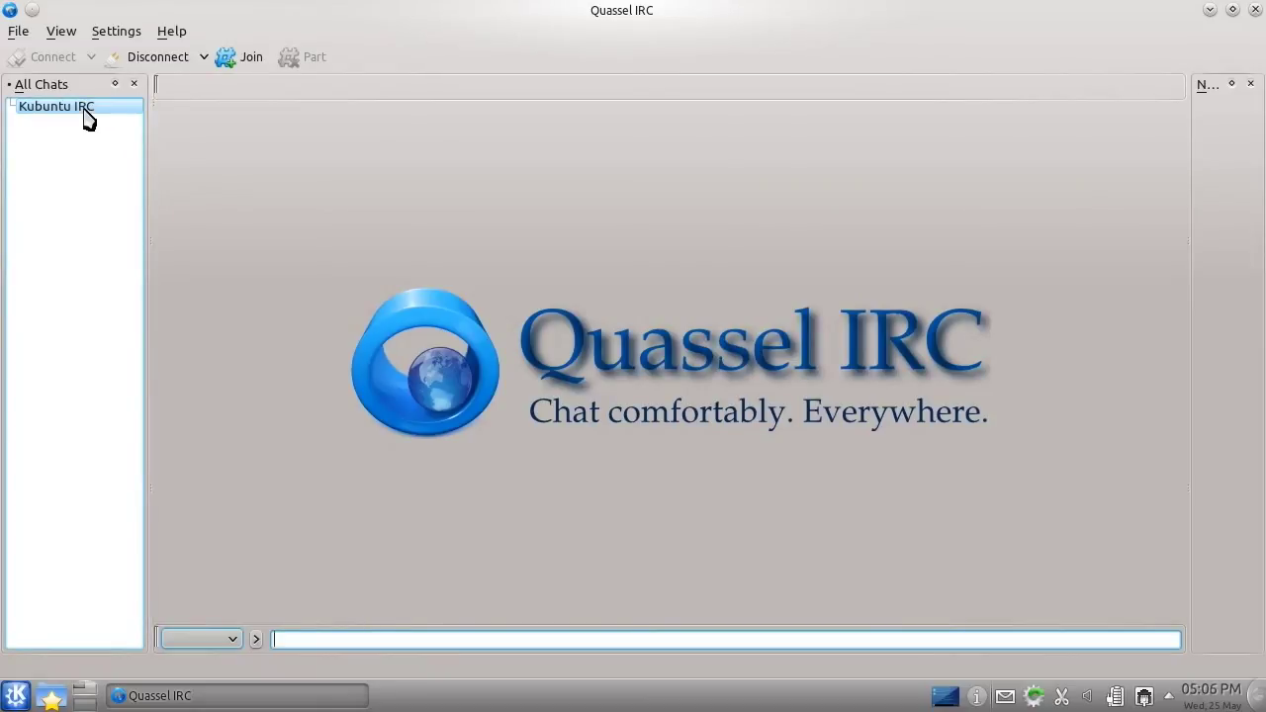